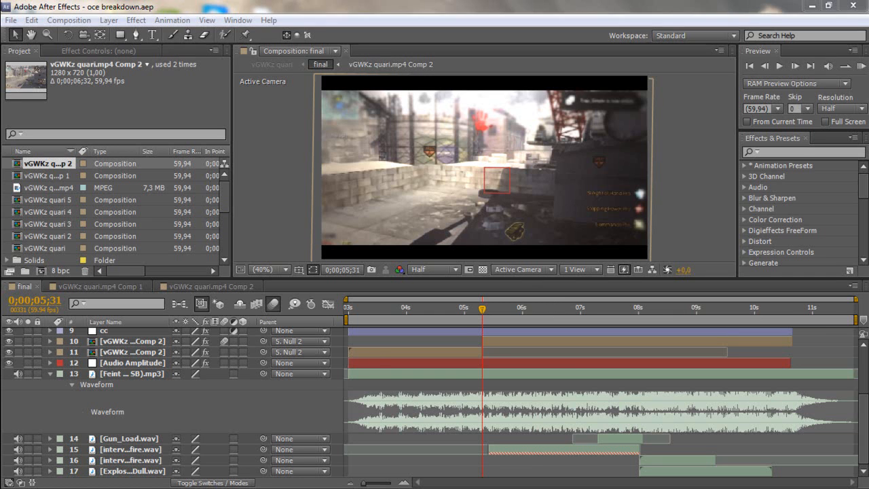
Play the ggg video from the desktop at volume 43, and close the player once it has been watched
left_click(809, 5)
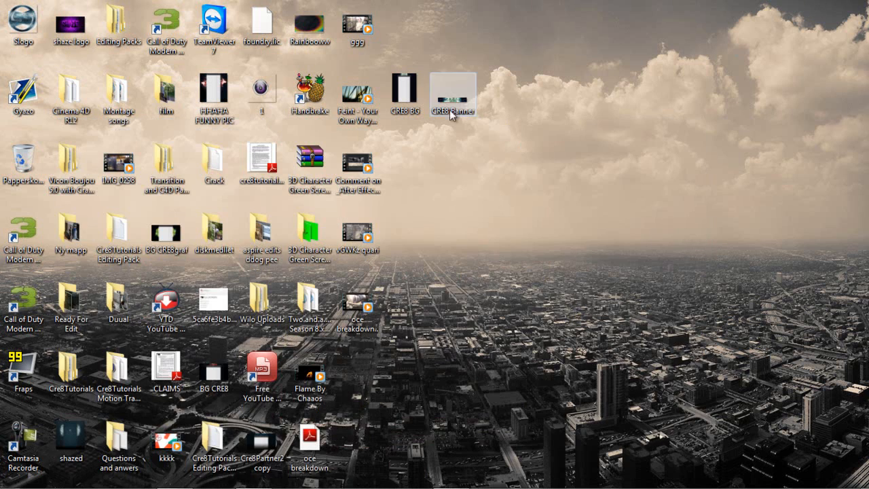
left_click_drag(357, 26, 543, 296)
double_click(544, 295)
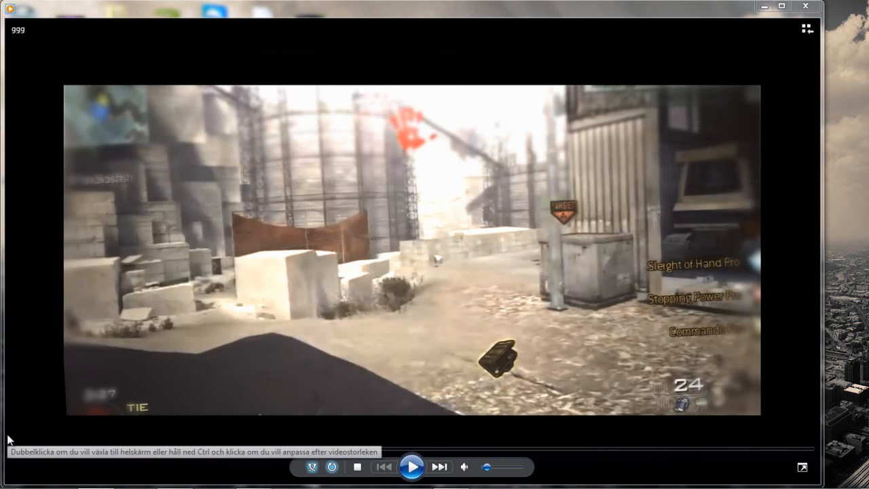
left_click(500, 465)
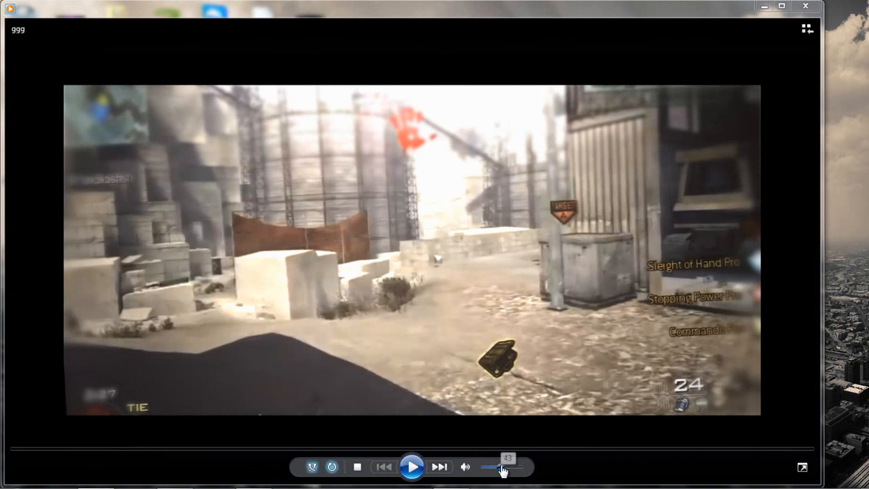
left_click(403, 473)
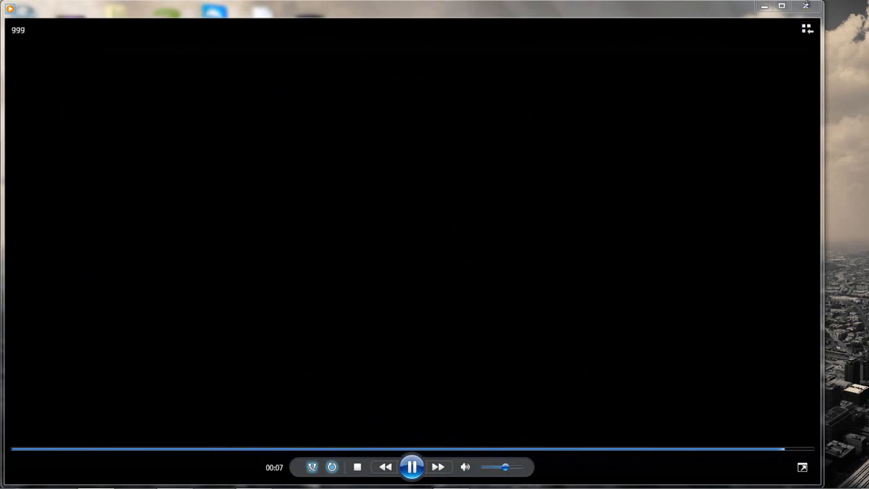
left_click(806, 6)
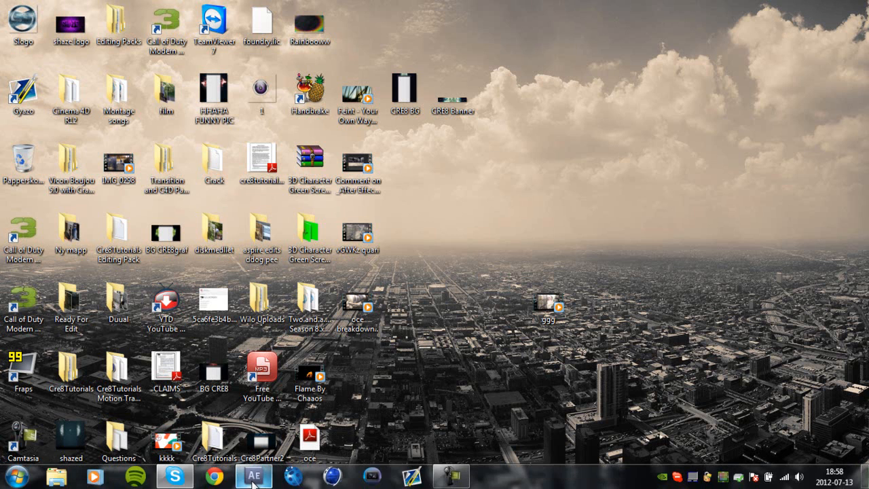
Switch back to After Effects and examine the final composition's layers, audio waveform and footage around 0;00;04;20
left_click(254, 475)
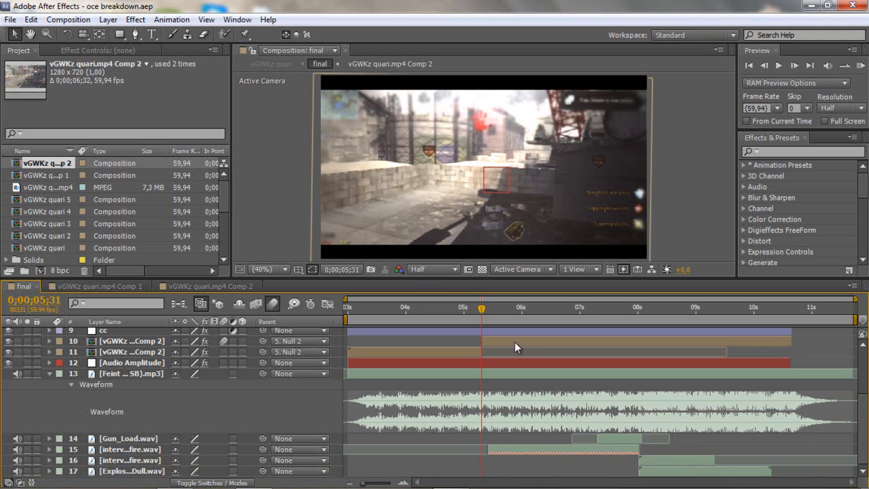
scroll(528, 343, "down", 3)
scroll(528, 342, "up", 3)
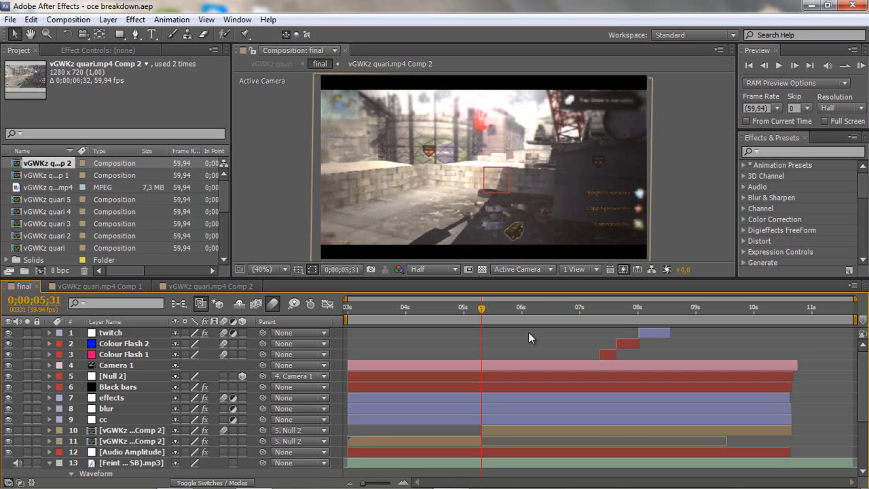
left_click(370, 368)
scroll(370, 368, "down", 3)
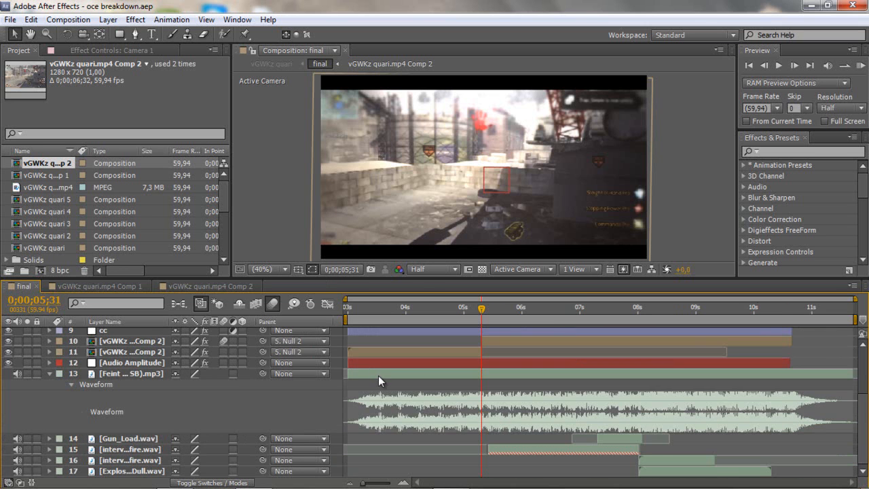
scroll(378, 376, "up", 3)
scroll(245, 342, "down", 3)
left_click(643, 374)
scroll(644, 374, "up", 4)
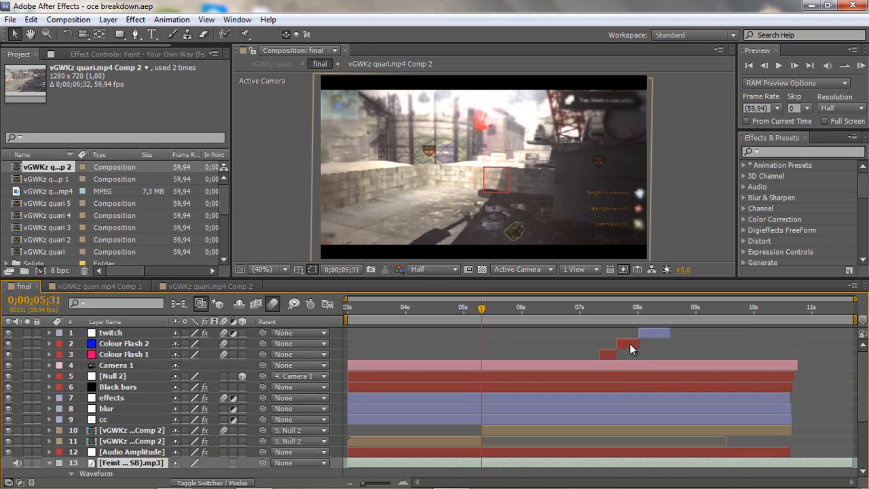
left_click(116, 333)
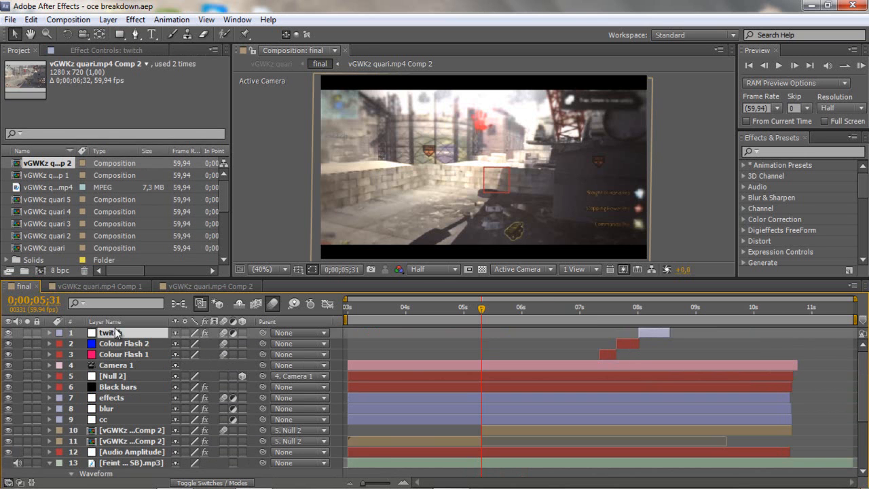
scroll(119, 332, "down", 3)
scroll(127, 386, "up", 3)
scroll(619, 370, "down", 3)
left_click(634, 316)
left_click_drag(633, 328, 415, 329)
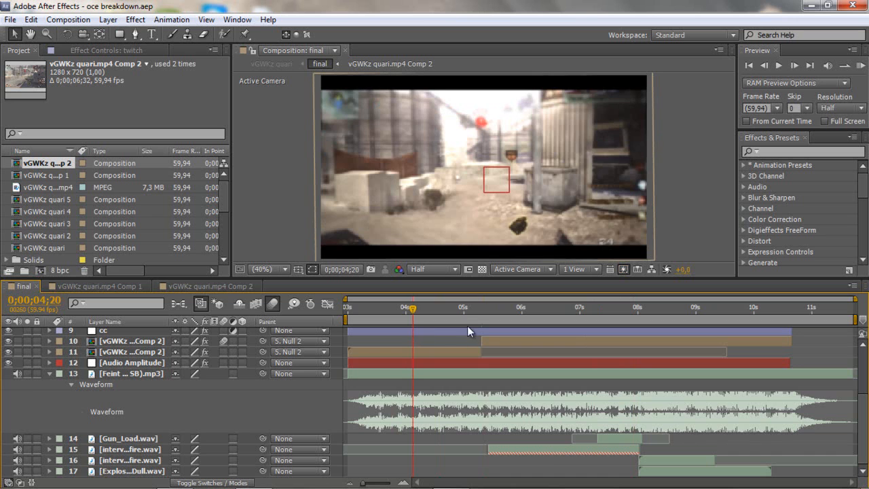
scroll(467, 328, "up", 3)
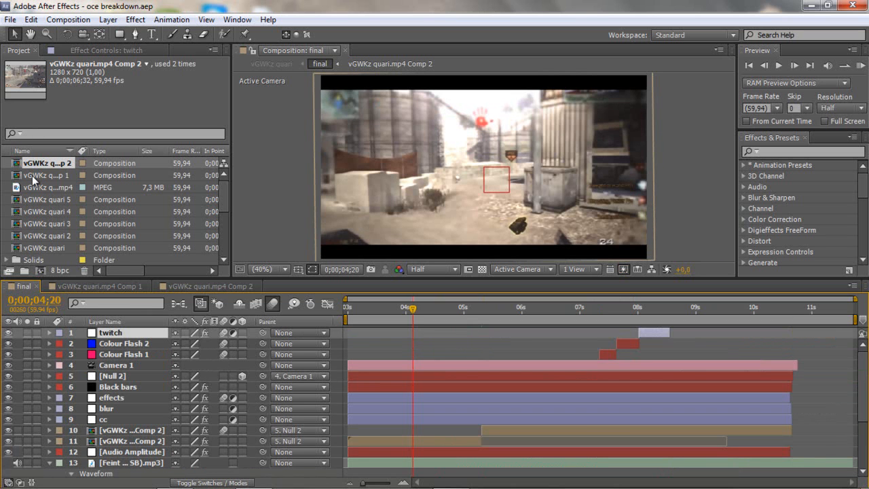
Create a new composition from vGWKz quari.mp4 and shift its layer about 1.3 seconds earlier in time
left_click_drag(36, 190, 41, 268)
left_click(17, 333)
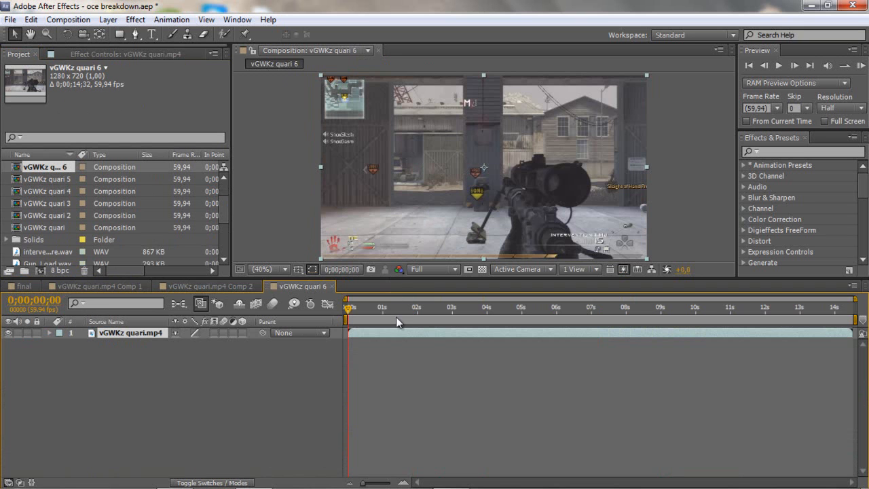
left_click_drag(404, 330, 363, 332)
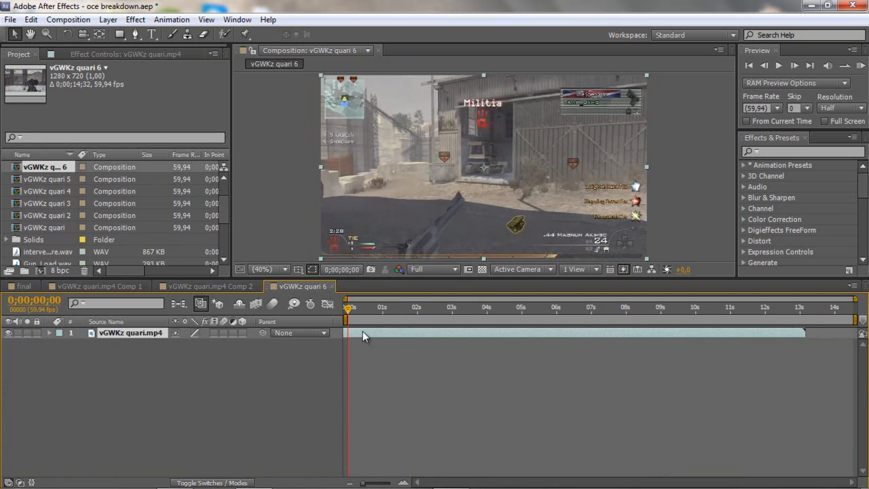
key("ctrl+d")
key("Delete")
Split the vGWKz quari.mp4 layer at 0;00;06;25 and delete the part after the cut
left_click(639, 322)
left_click_drag(637, 322, 571, 336)
left_click(579, 329)
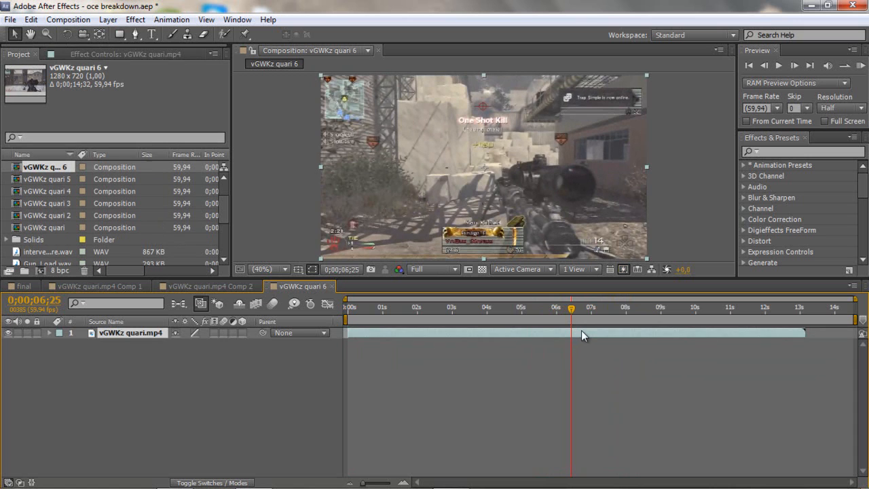
key("ctrl+shift+d")
key("Delete")
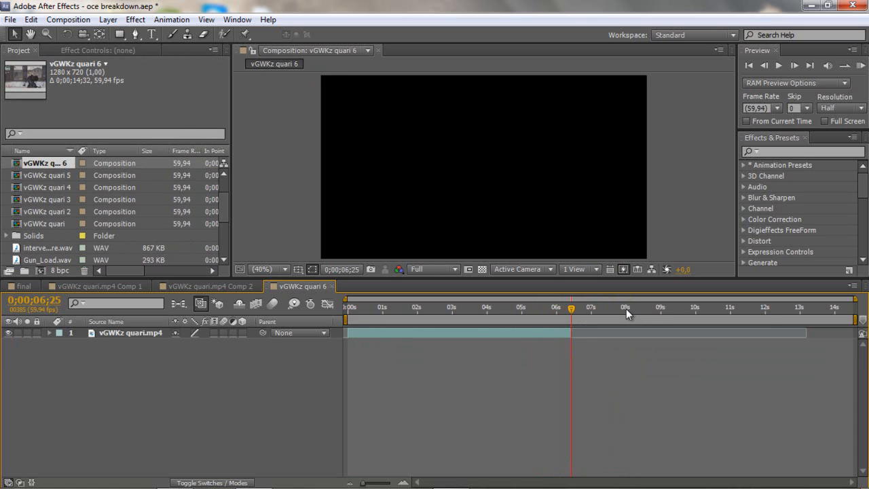
Trim the composition to a work area ending at 0;00;09;54 and return the playhead to the start
left_click(692, 307)
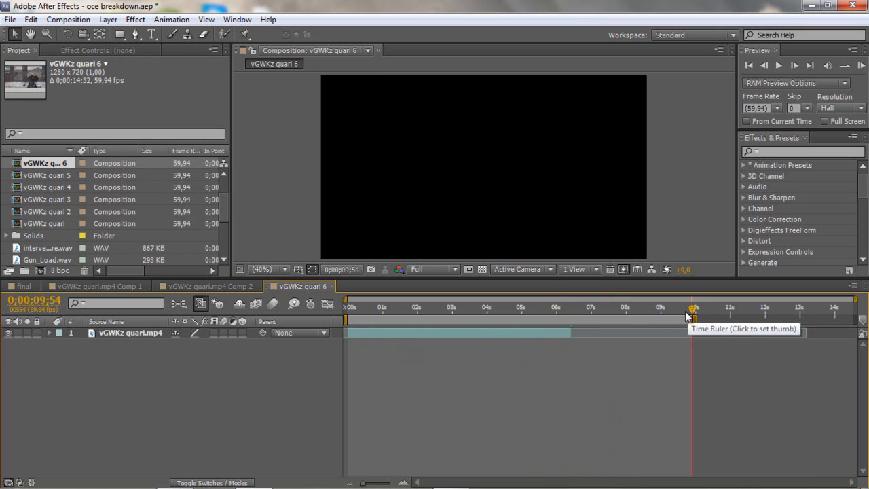
right_click(649, 325)
left_click(675, 357)
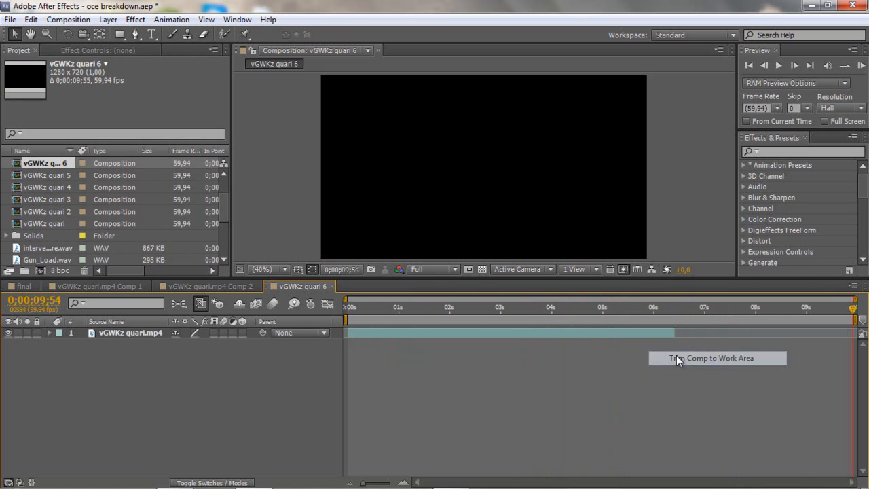
left_click_drag(583, 304, 462, 308)
key("Home")
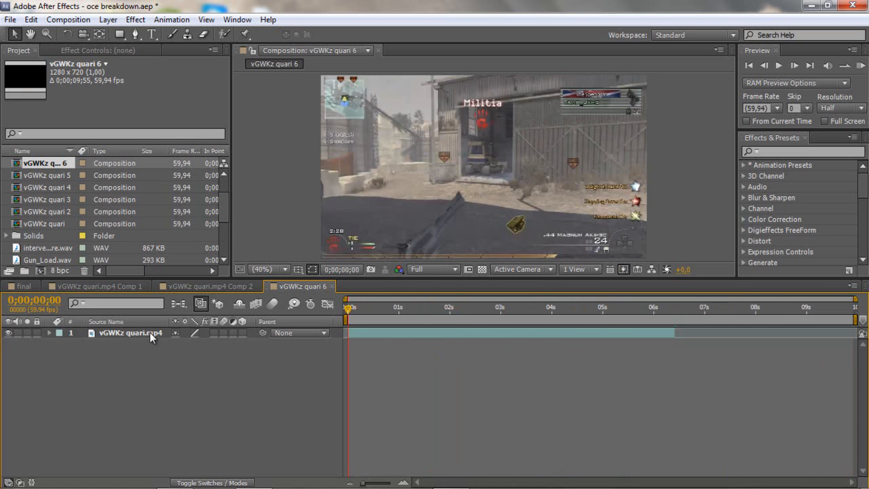
Add a new adjustment layer above the vGWKz quari.mp4 clip
left_click(153, 332)
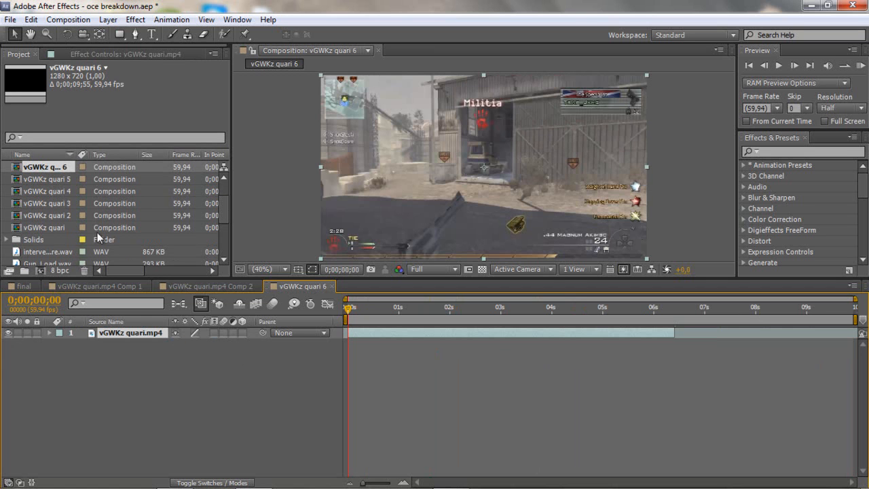
right_click(122, 387)
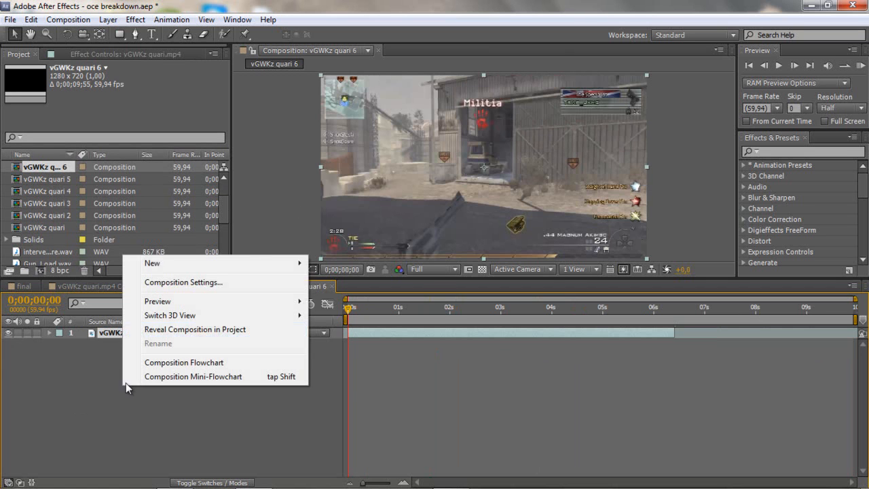
mouse_move(229, 266)
left_click(364, 367)
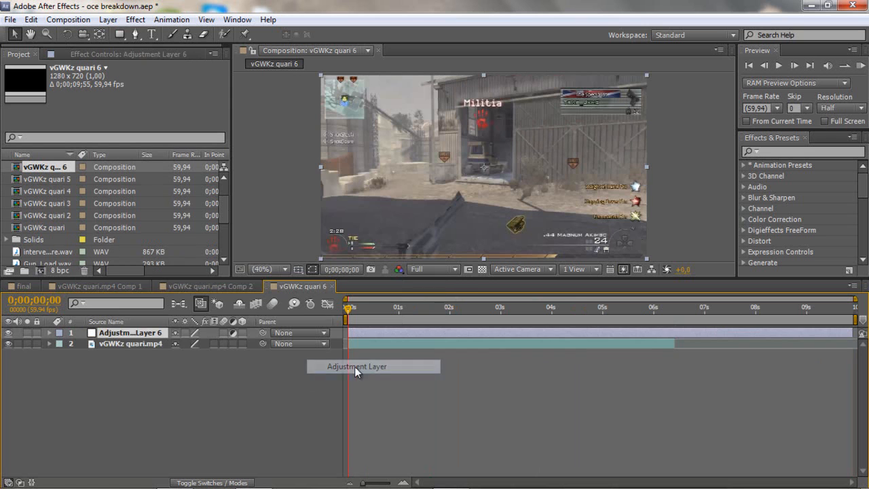
right_click(125, 334)
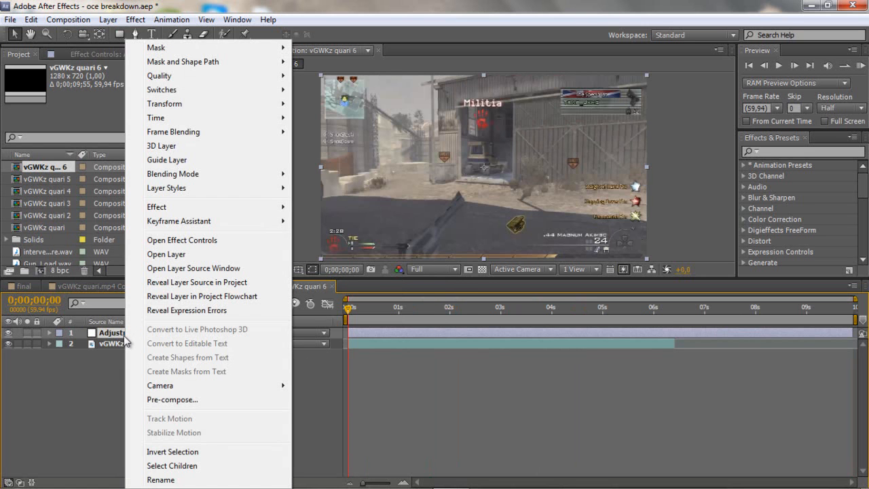
left_click(174, 480)
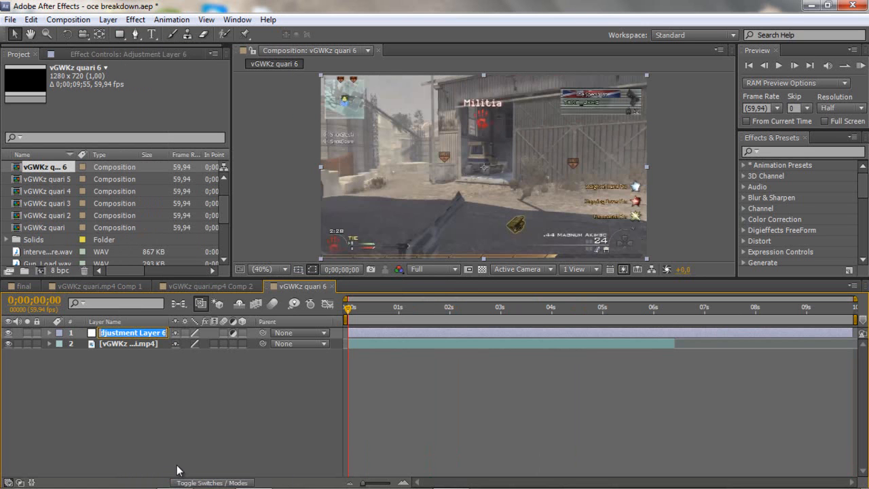
left_click(123, 334)
left_click(122, 343)
Duplicate the adjustment layer twice to have three adjustment layers above the clip
left_click(122, 332)
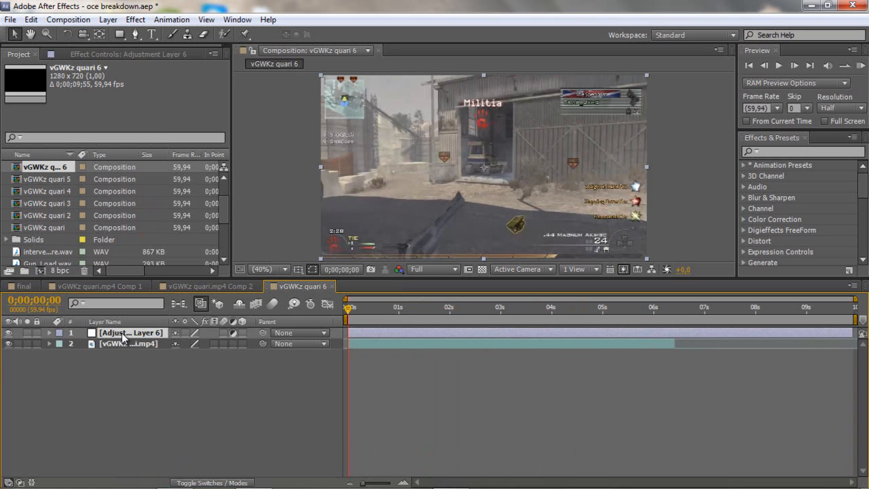
key("ctrl+d")
key("ctrl+d")
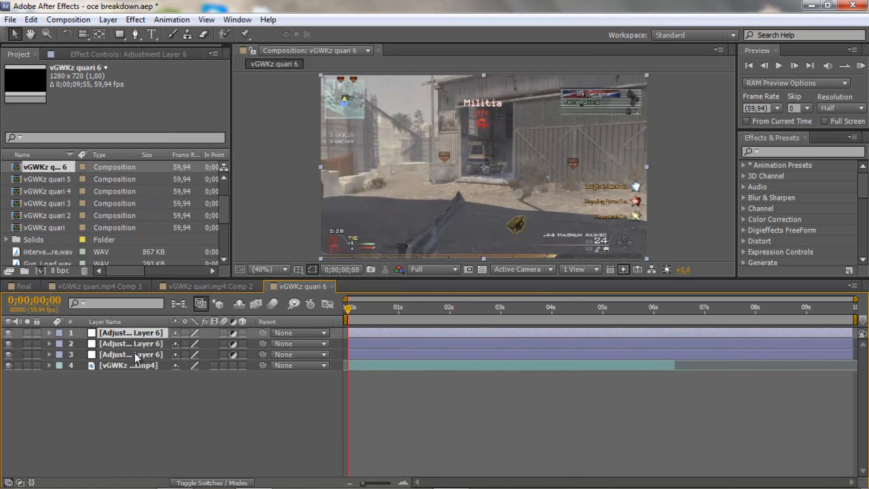
Rename the adjustment layer directly above the clip as cc
left_click(134, 354)
right_click(133, 353)
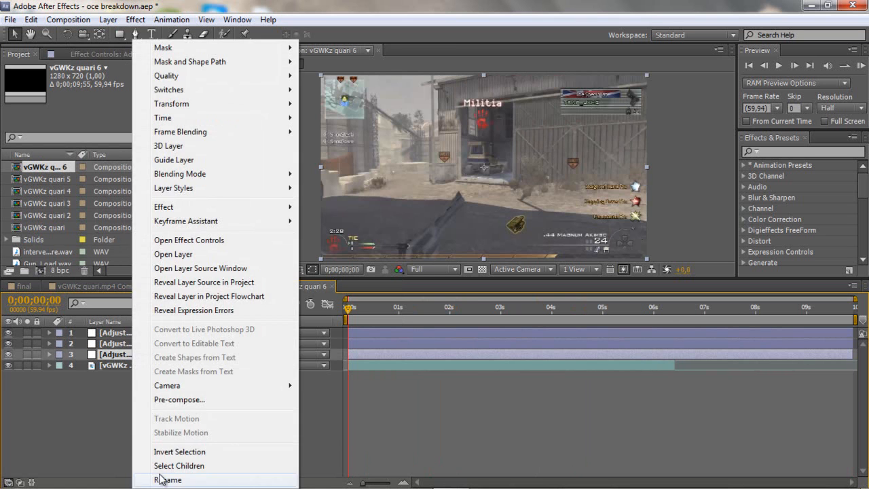
left_click(167, 479)
type("cc")
key("Return")
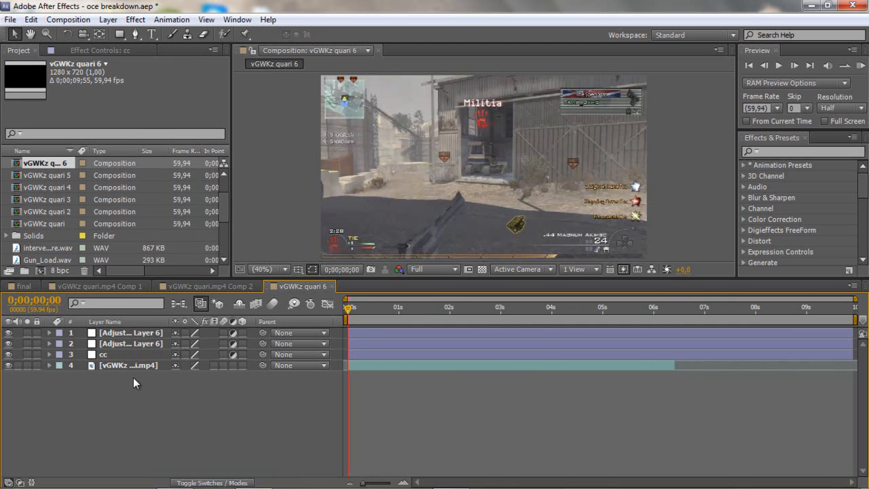
Rename the middle adjustment layer as blur and the uppermost one as effects
right_click(141, 343)
left_click(220, 478)
type("blur")
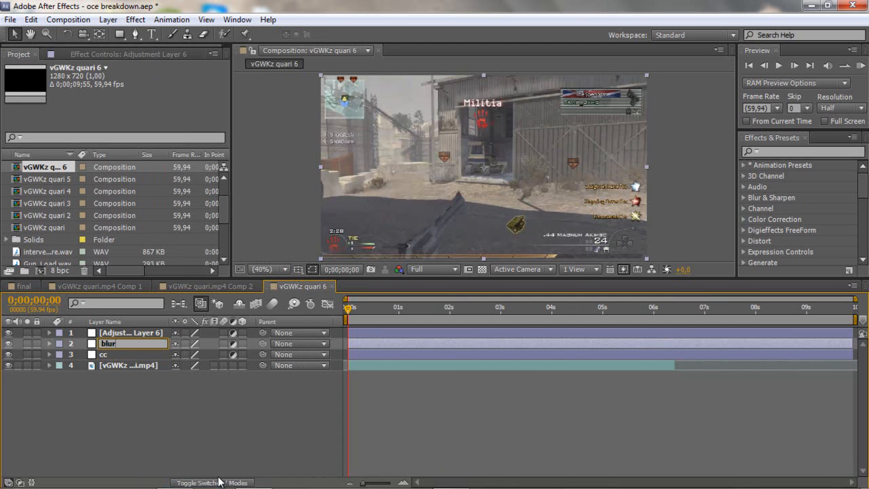
right_click(140, 342)
left_click(173, 480)
type("e")
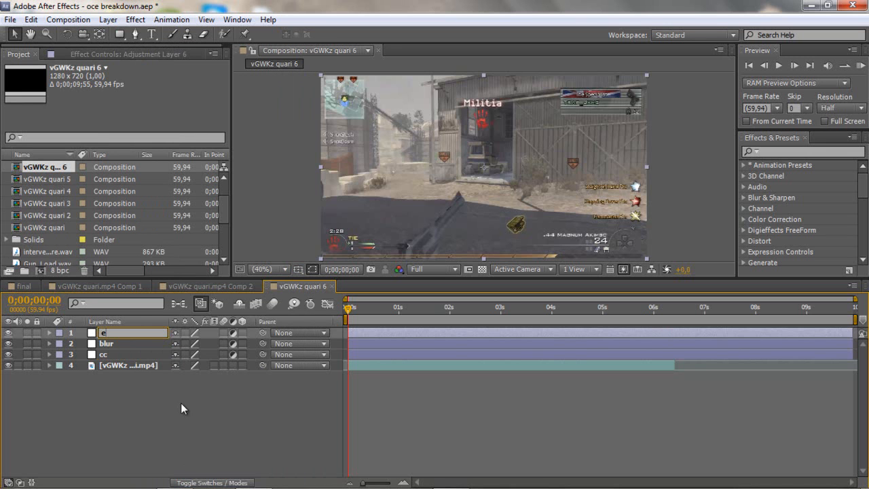
type("ffects")
left_click(108, 366)
left_click(108, 344)
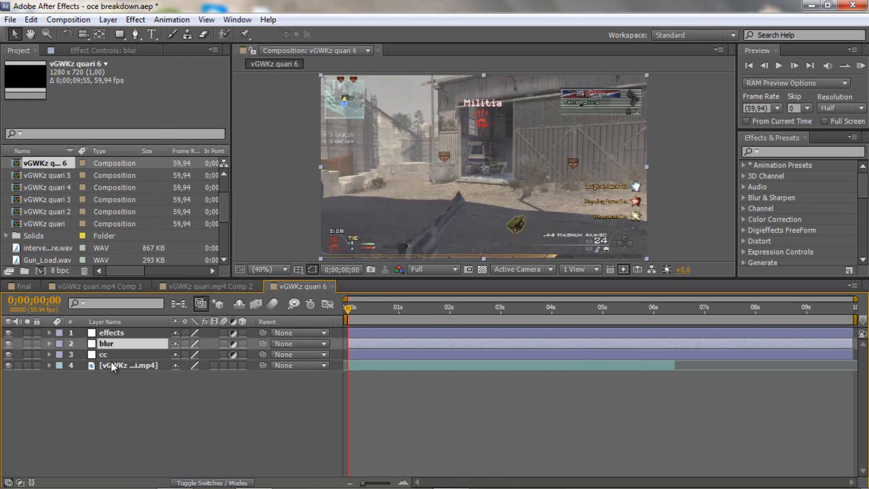
left_click(111, 355)
left_click(122, 367)
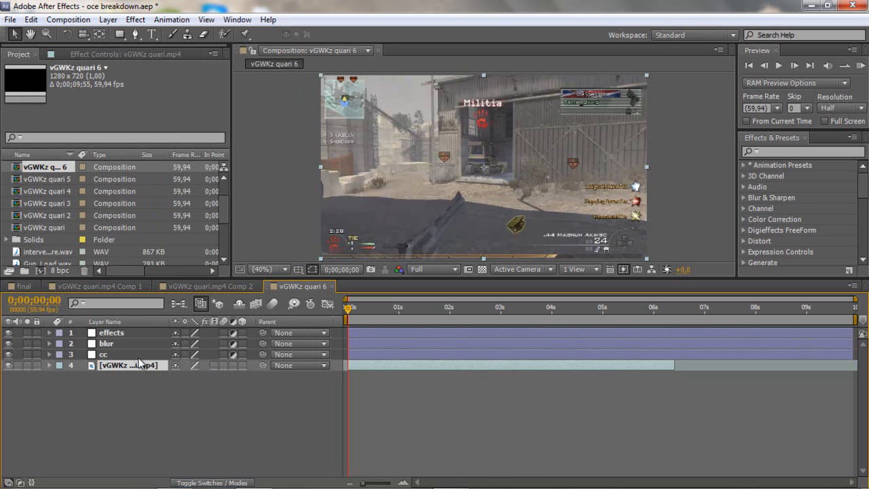
Inspect the clip at 0;00;05;24 using Third preview resolution, and set the composition's preview resolution to Half
left_click(435, 269)
left_click(436, 332)
left_click_drag(490, 320, 624, 309)
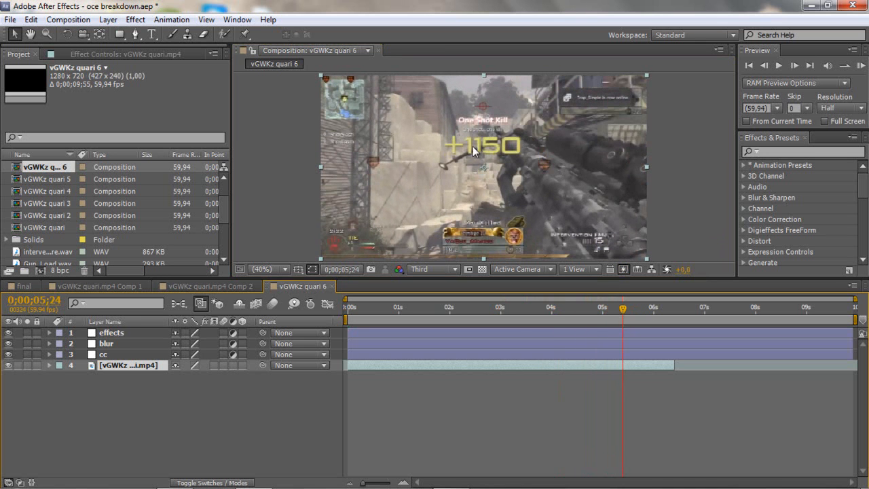
left_click(435, 269)
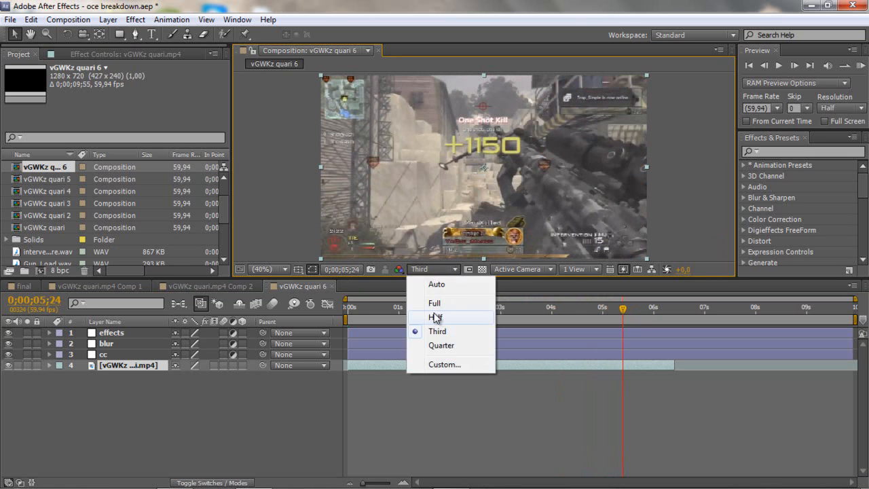
left_click(435, 317)
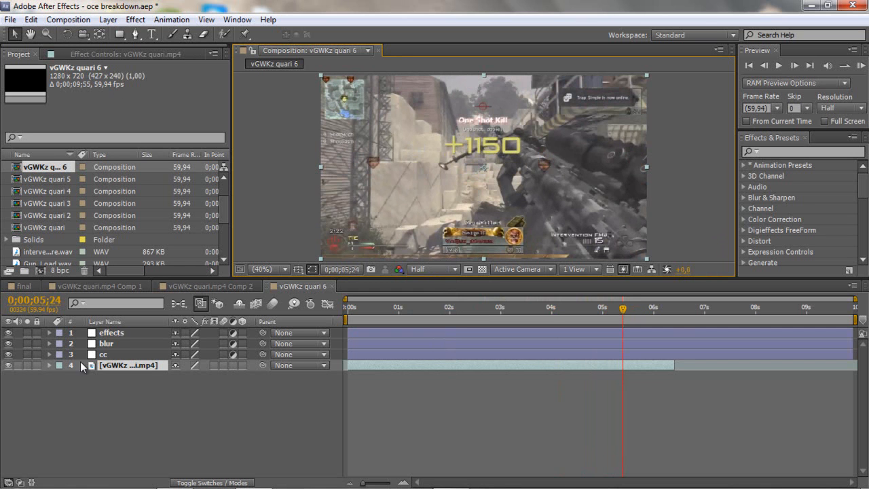
Draw a rectangular mask on the blur layer spanning the full width of the frame's upper third
left_click(106, 343)
left_click(120, 34)
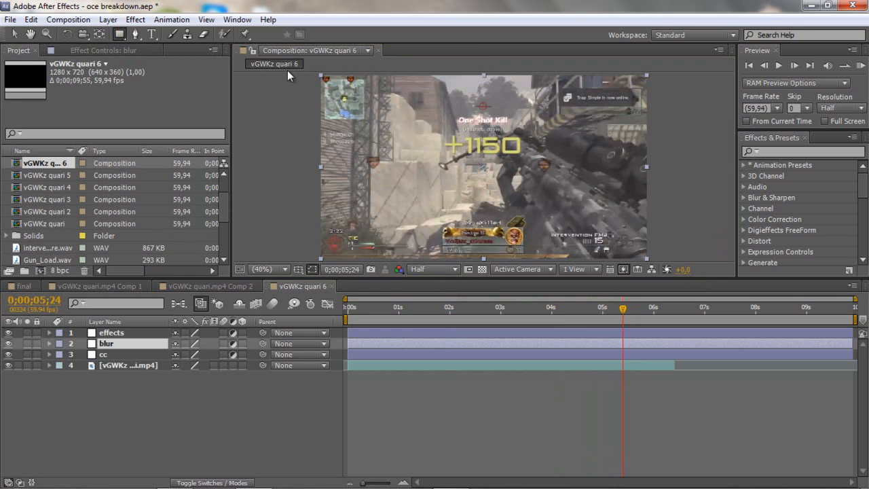
left_click_drag(278, 73, 721, 133)
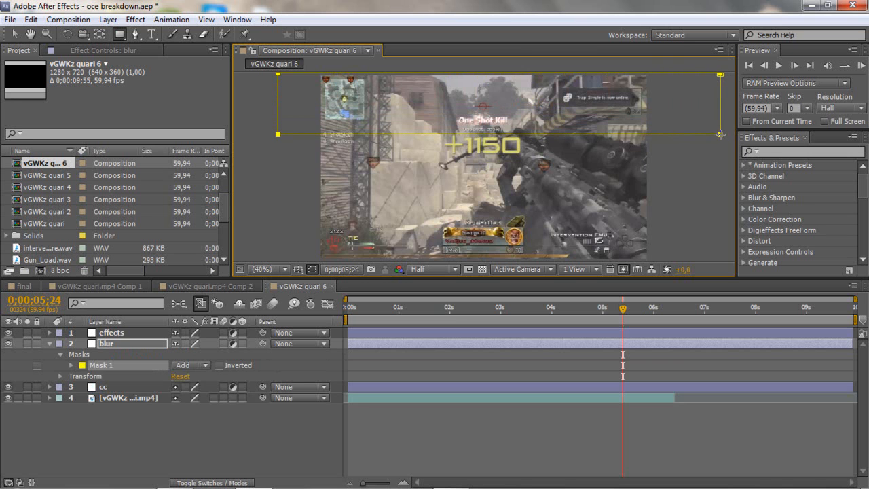
left_click_drag(721, 133, 720, 132)
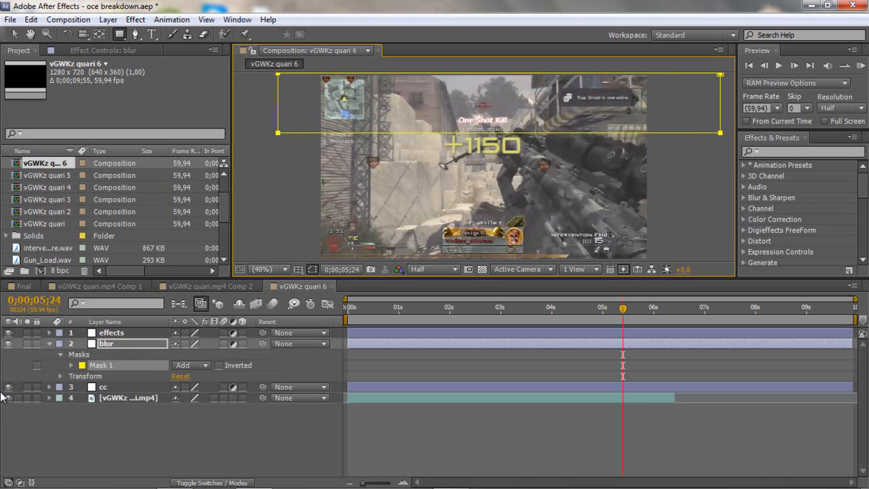
Find the Gaussian Blur effect and apply it to the blur adjustment layer
left_click(815, 152)
type("ga")
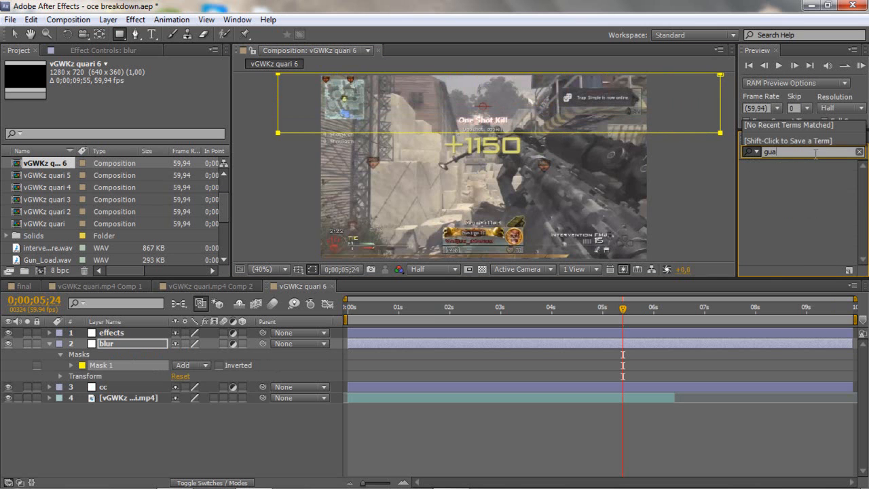
key("BackSpace")
key("BackSpace")
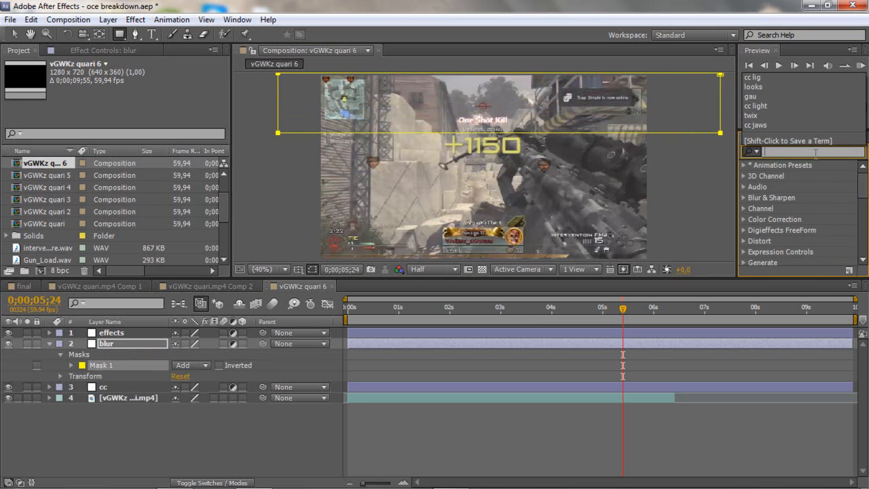
left_click(810, 170)
left_click(793, 155)
type("ga")
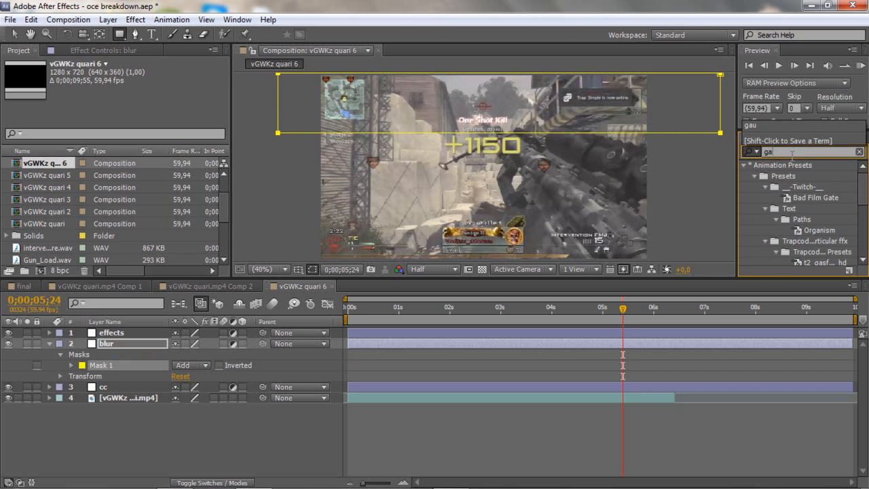
type("u")
left_click_drag(793, 176, 558, 343)
Set the Gaussian Blur's Blurriness to 6 on the blur layer
left_click(132, 87)
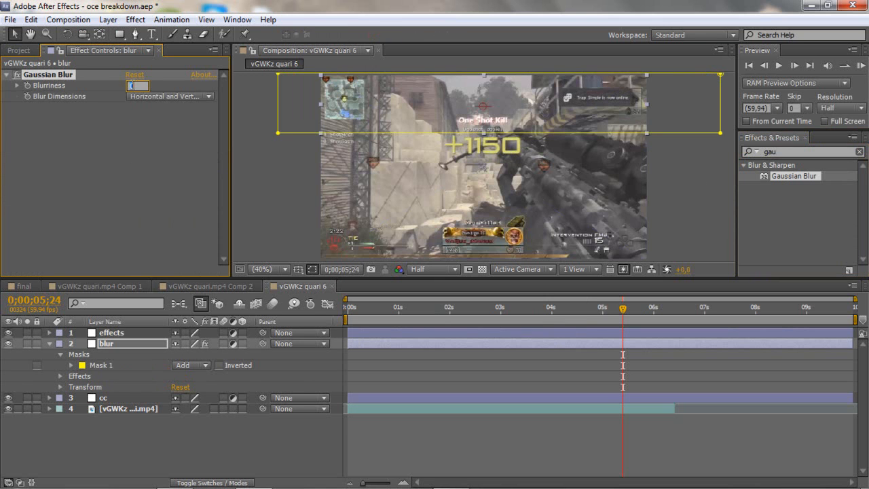
type("6")
key("Return")
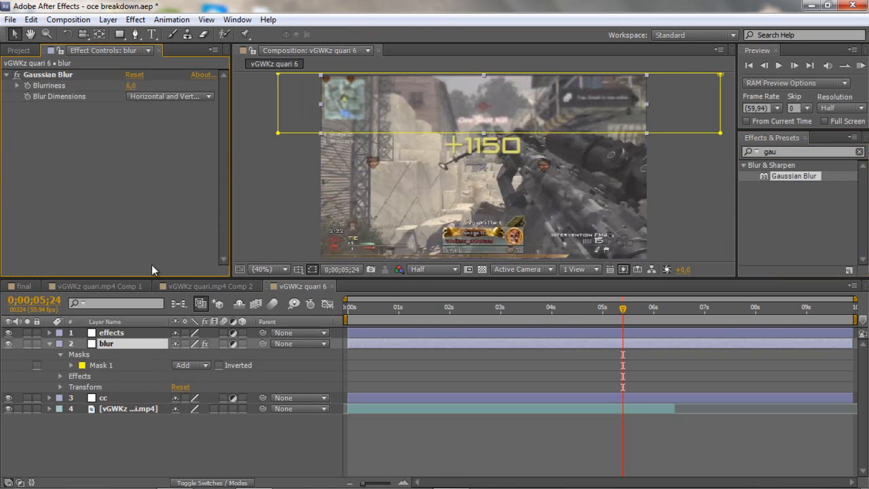
Set the Mask Feather of the blur layer's mask to 100 pixels and collapse the layer and effect properties
left_click(71, 365)
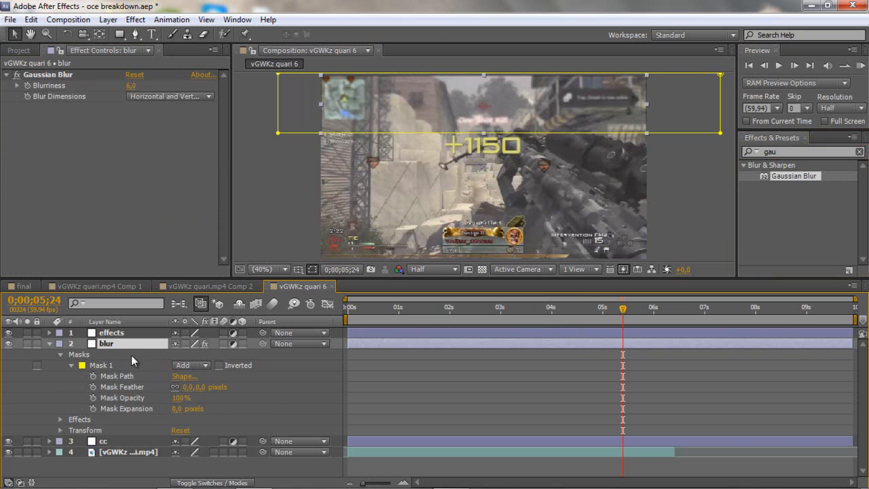
left_click(197, 387)
type("100")
left_click(35, 364)
left_click(49, 344)
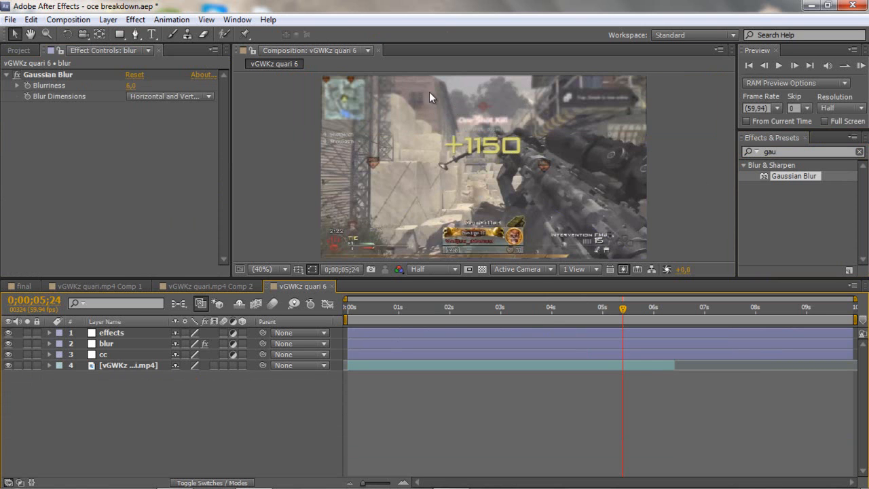
left_click(8, 75)
Select the cc layer, move the current time to 0;00;04;42 and set the preview resolution to Full
left_click(111, 332)
left_click(111, 344)
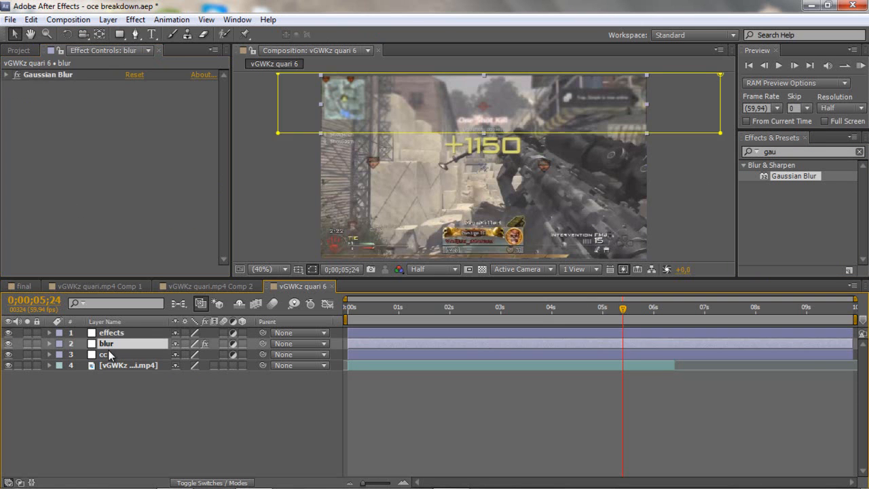
left_click(111, 354)
left_click_drag(623, 310, 588, 313)
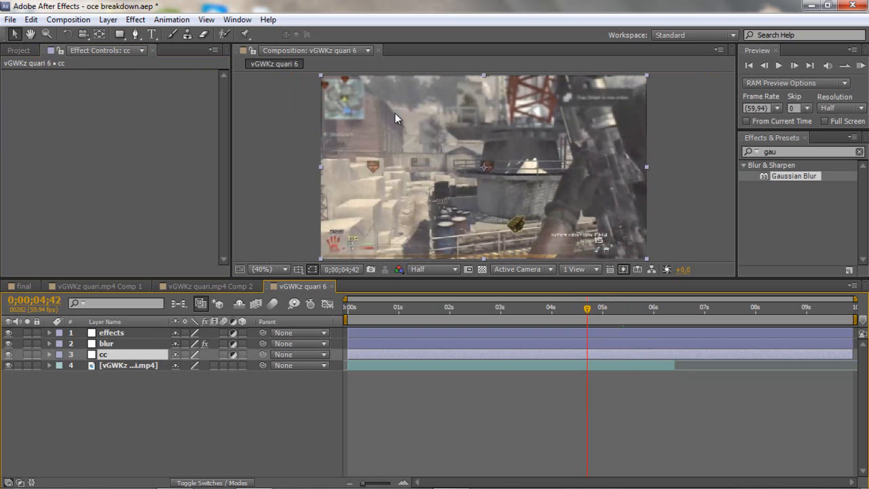
left_click(420, 269)
left_click(434, 303)
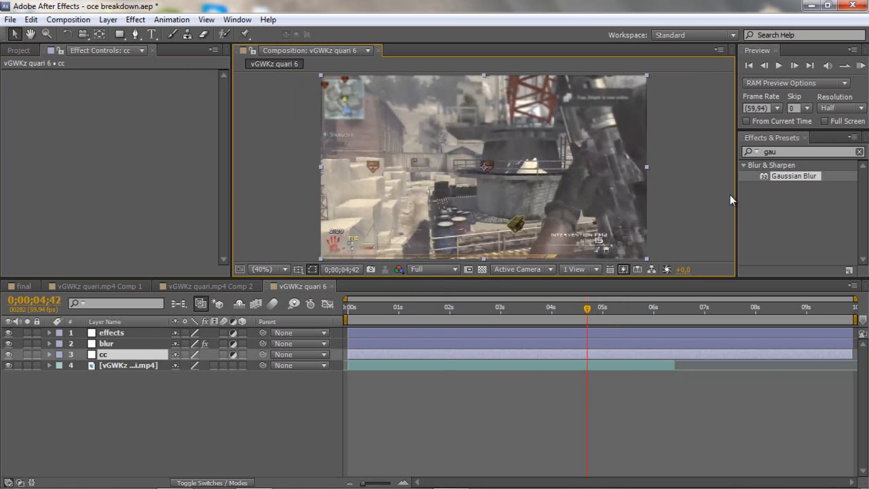
Find the Magic Bullet Looks effect and apply it to the cc adjustment layer
left_click(799, 156)
type("looks")
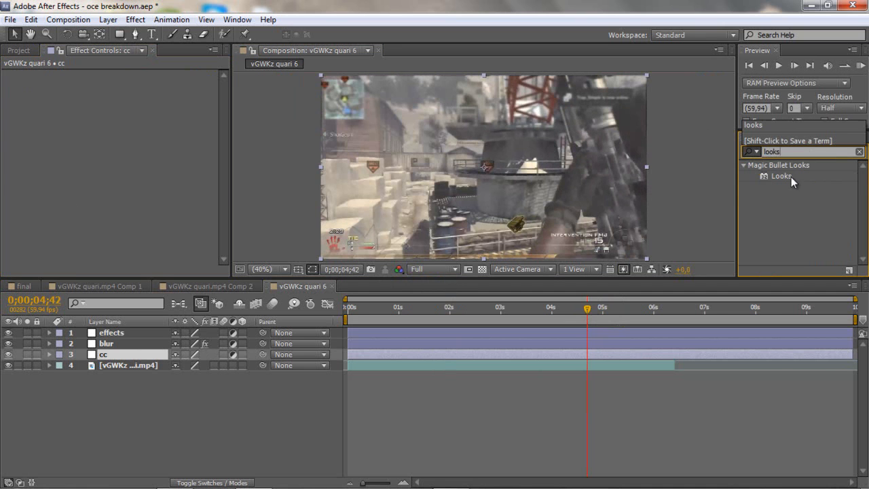
left_click_drag(791, 177, 455, 358)
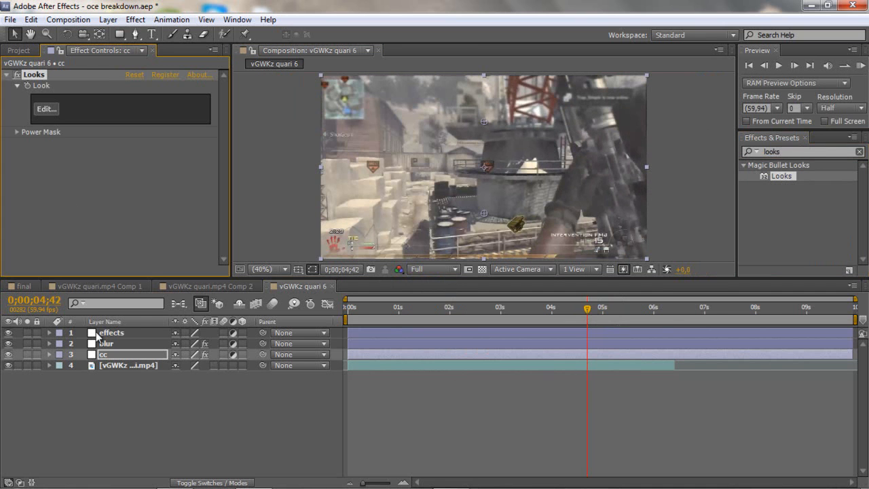
Open the cc layer's Looks editor and load the Cre8 5 preset from Cre8Tutorials CC Pack V2
left_click(104, 356)
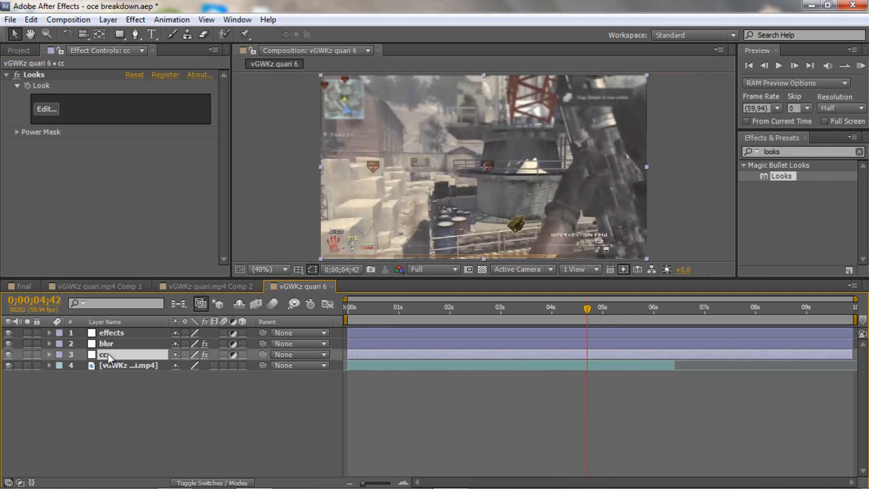
left_click(46, 109)
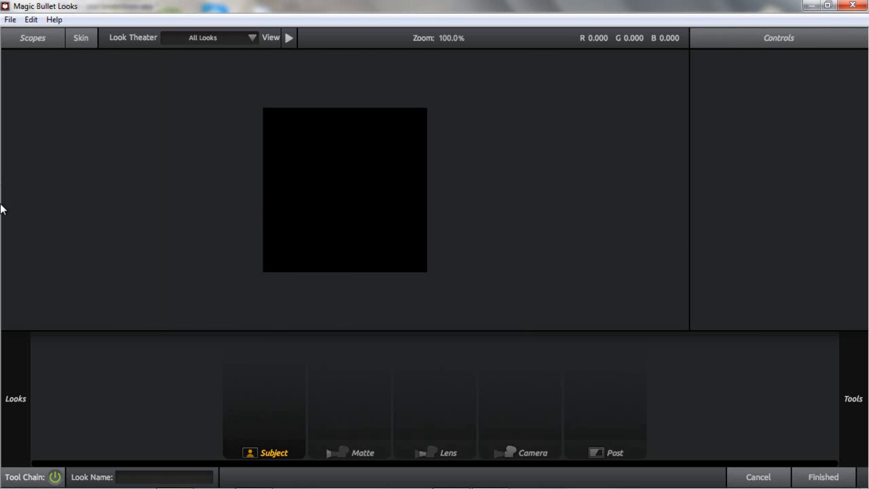
mouse_move(1, 209)
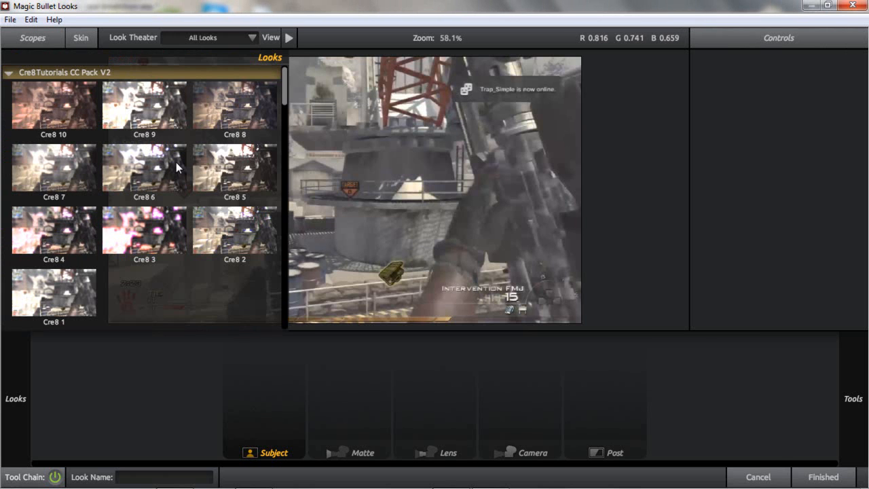
left_click(222, 172)
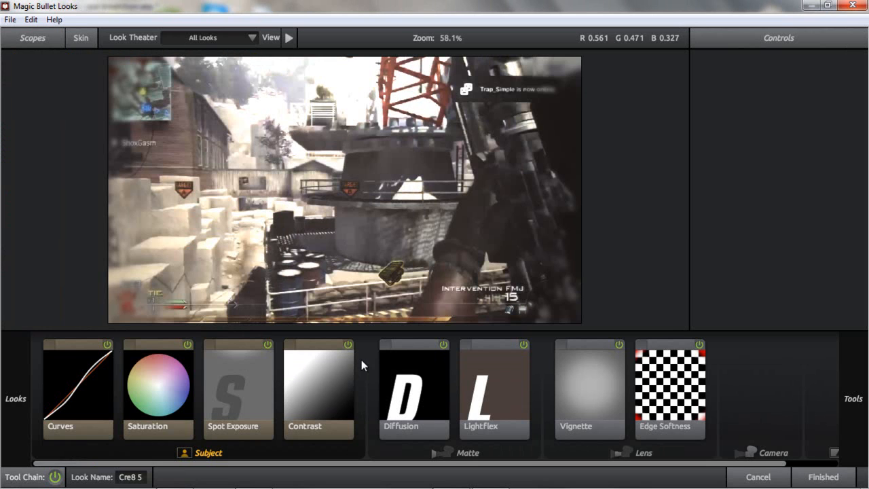
Set the look's Contrast to +0.400 and slightly adjust the uppermost inner point of its RGB curve, applying the finished look
left_click(326, 393)
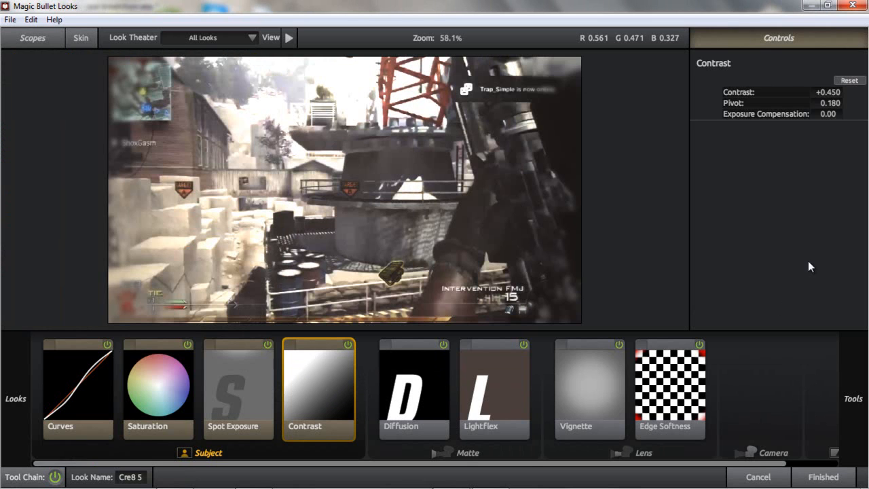
left_click_drag(828, 93, 824, 101)
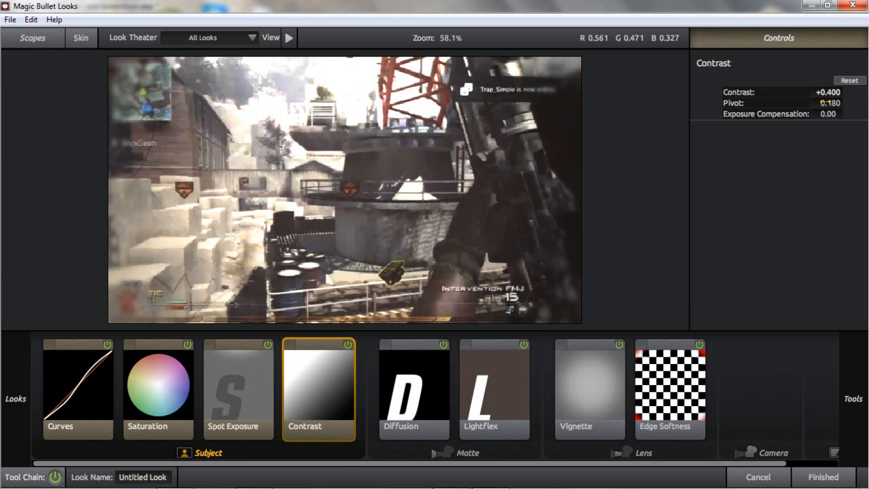
left_click(61, 394)
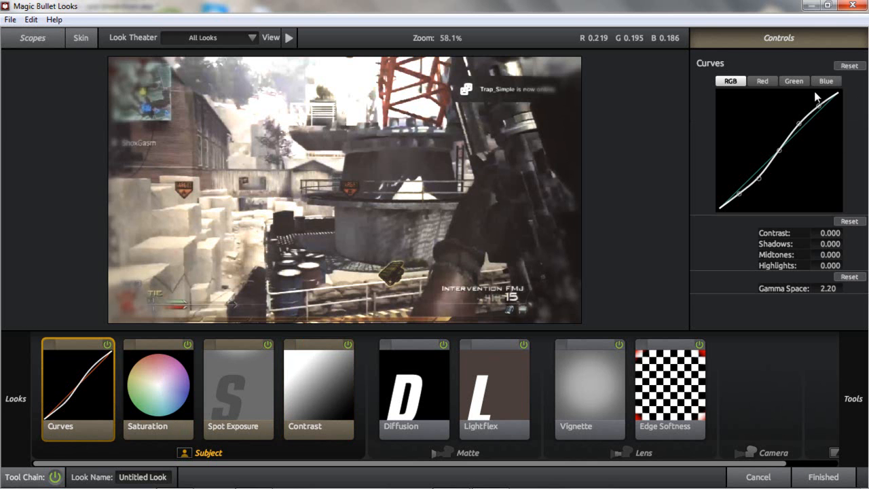
left_click_drag(800, 123, 819, 110)
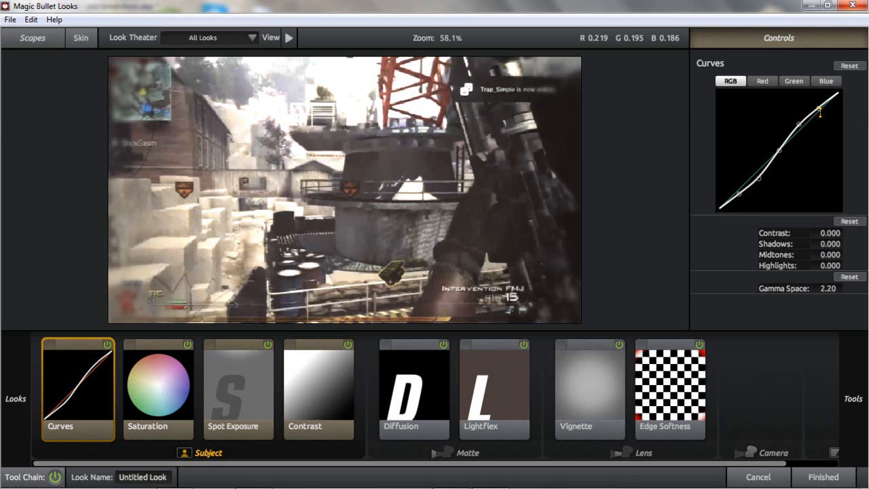
left_click(812, 476)
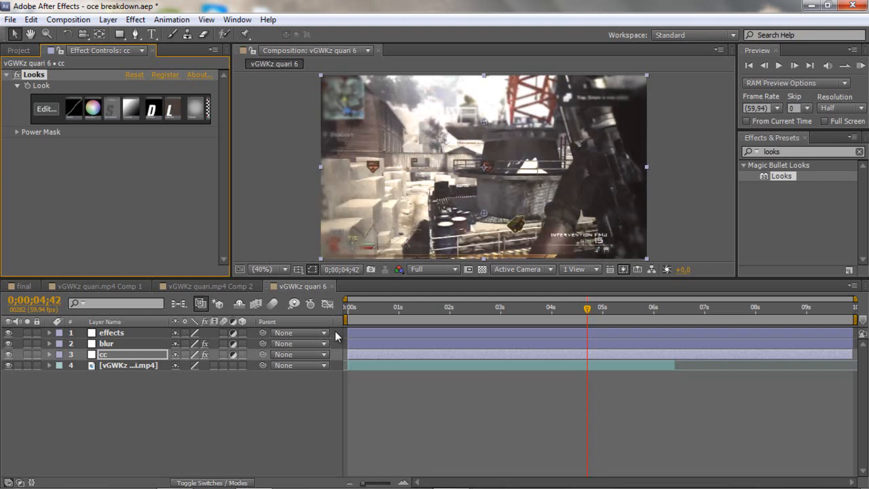
At 0;00;03;50, apply the CC Radial Blur, CC Vector Blur and Directional Blur effects to the effects layer
left_click(548, 310)
mouse_move(546, 309)
left_mouse_down()
mouse_move(555, 308)
mouse_move(543, 309)
left_mouse_up()
left_click(112, 333)
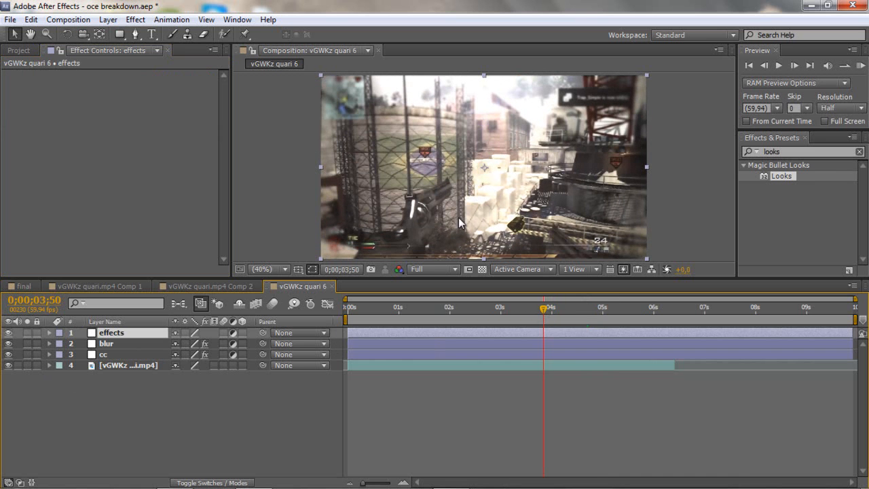
left_click(860, 152)
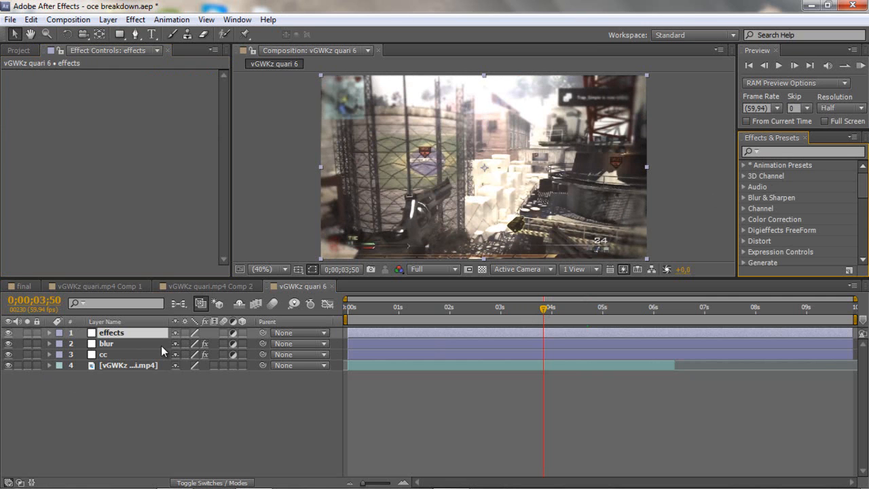
left_click(108, 334)
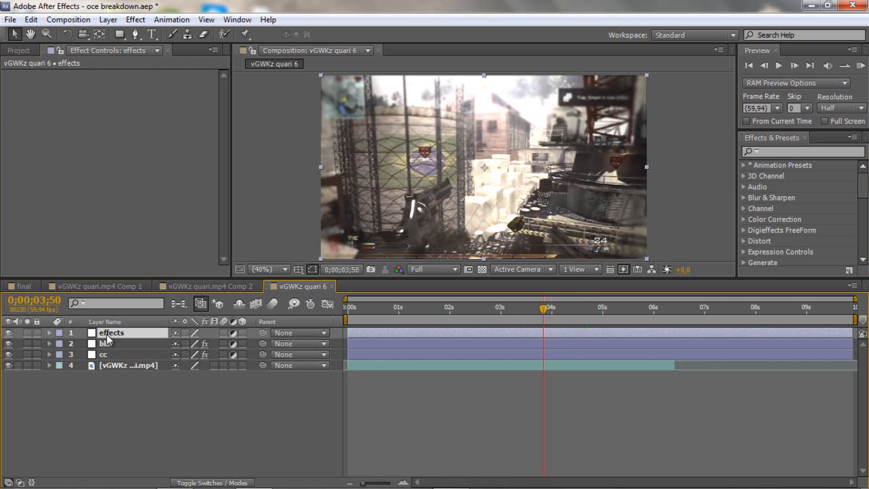
left_click(743, 197)
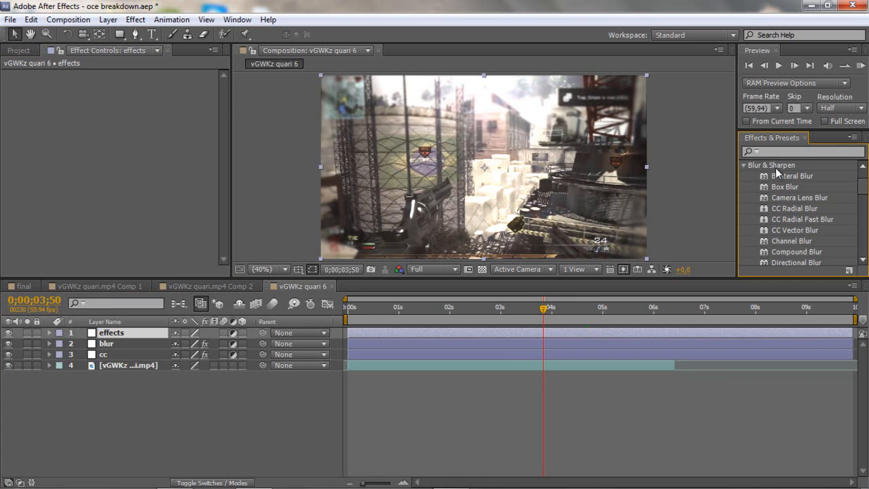
left_click_drag(788, 210, 543, 334)
left_click_drag(791, 231, 495, 334)
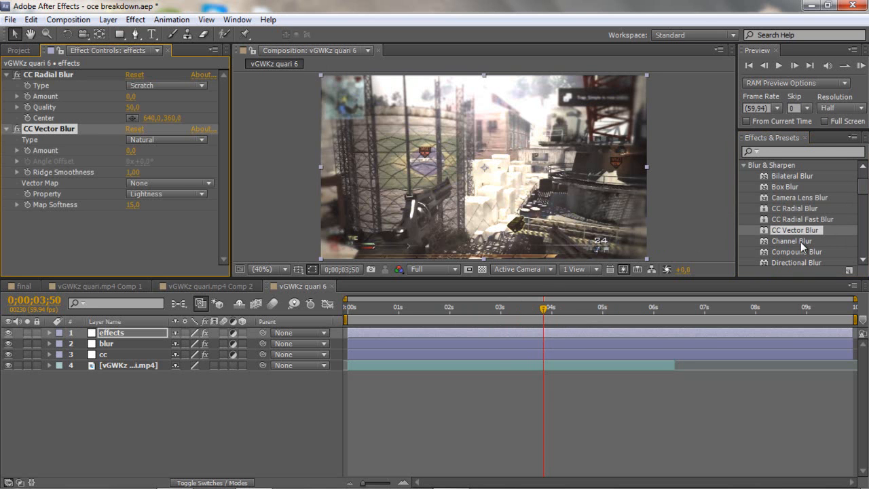
scroll(801, 241, "down", 1)
left_click_drag(796, 232, 539, 333)
scroll(814, 188, "up", 3)
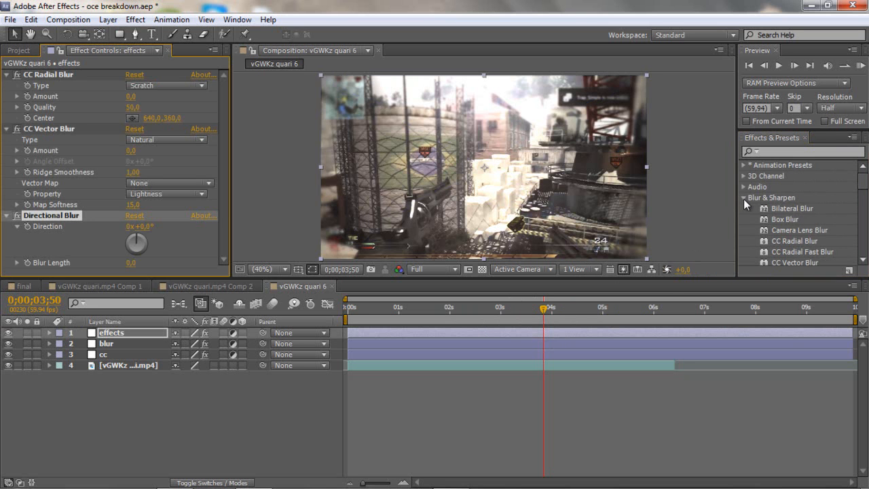
Apply the Warp effect from the Distort category to the effects layer
left_click(744, 197)
scroll(775, 203, "down", 1)
left_click(745, 211)
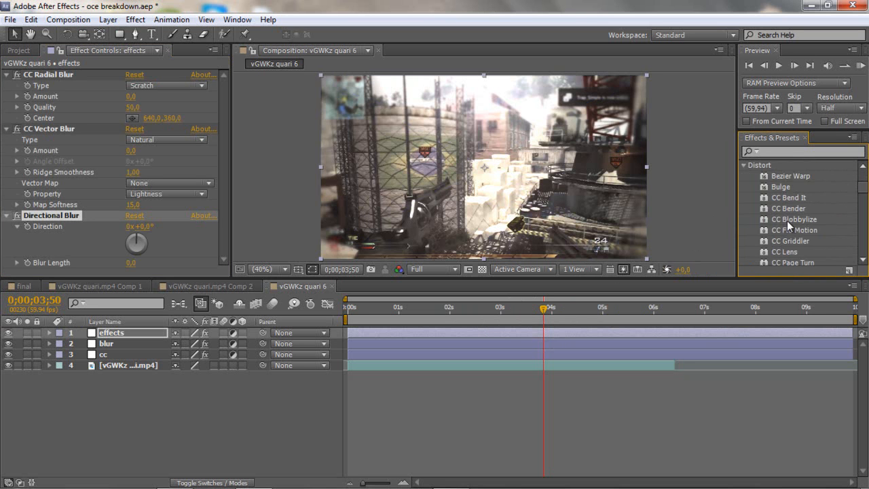
scroll(794, 199, "down", 10)
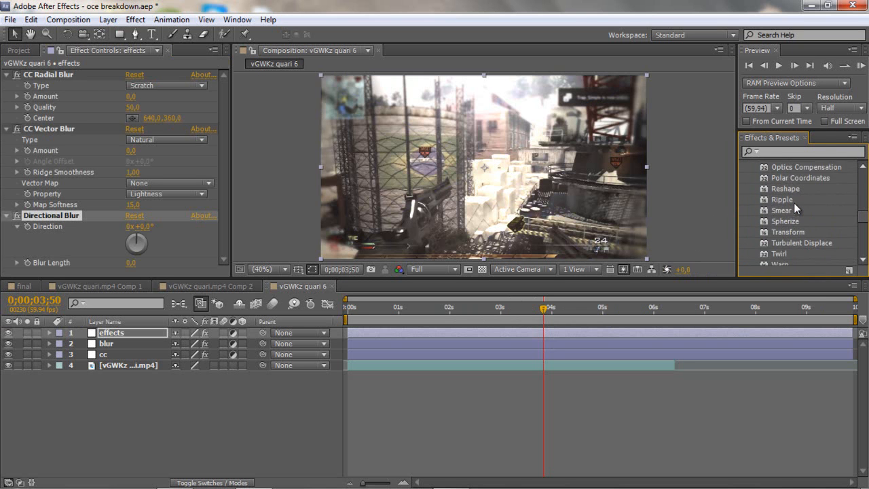
left_click_drag(783, 206, 519, 331)
Set the effects layer's Warp effect to the Inflate style with a Bend of 0
left_click(154, 226)
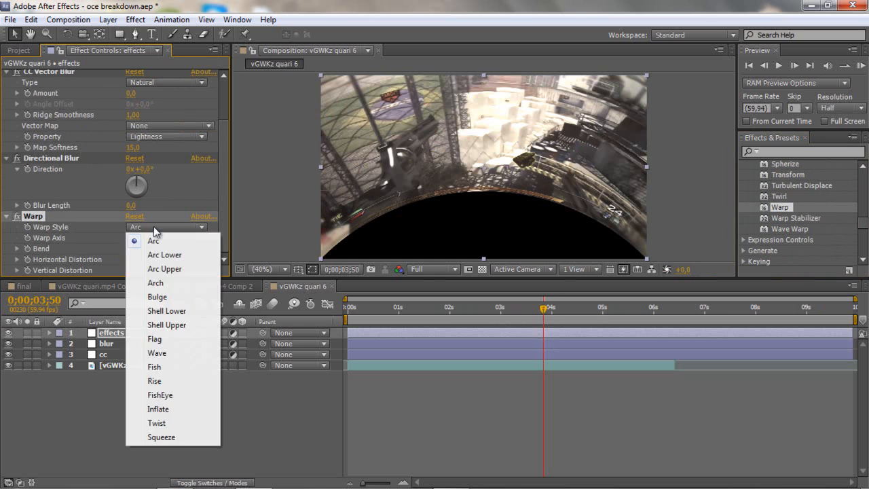
left_click(163, 409)
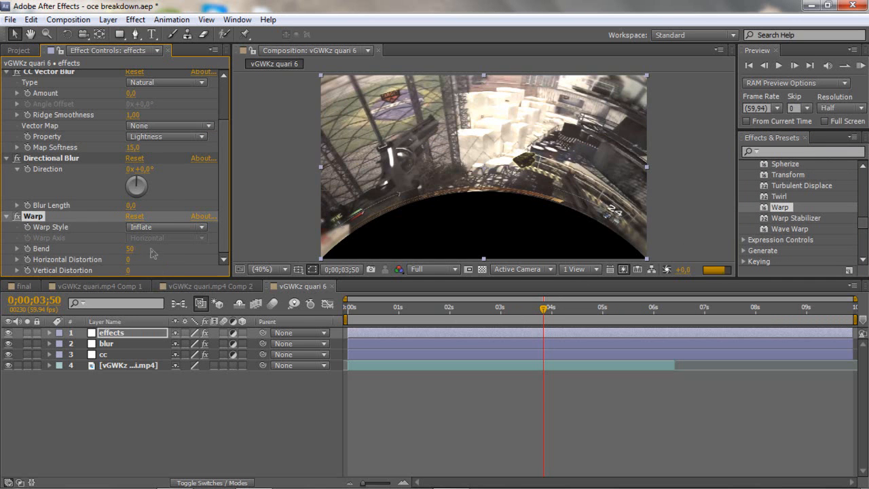
left_click(129, 249)
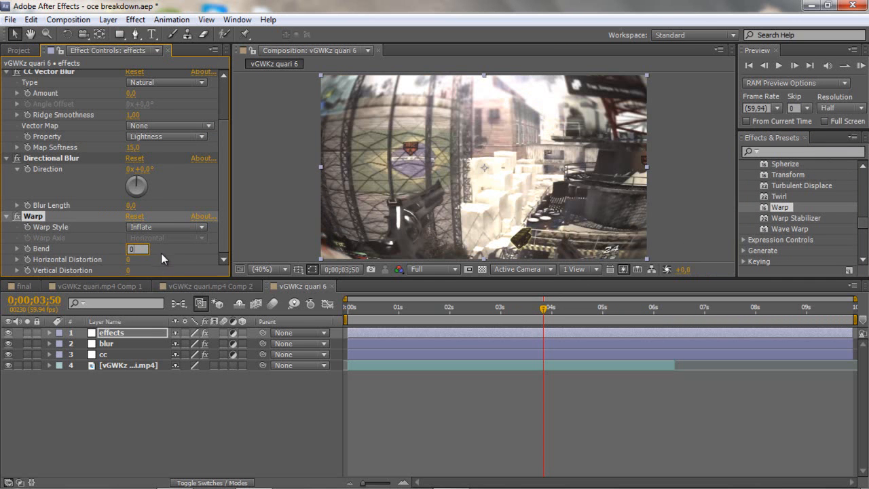
key("Return")
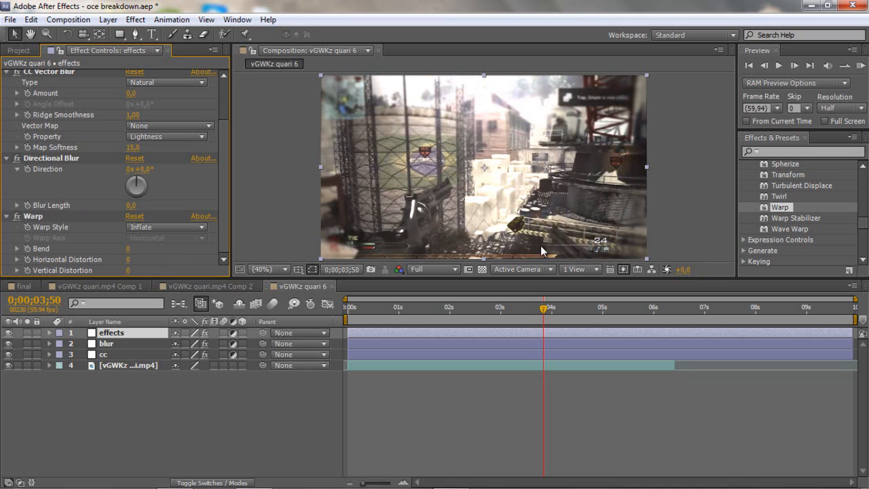
Apply the Wave Warp effect to the effects layer and set its Wave Height to 0
left_click_drag(781, 232, 557, 335)
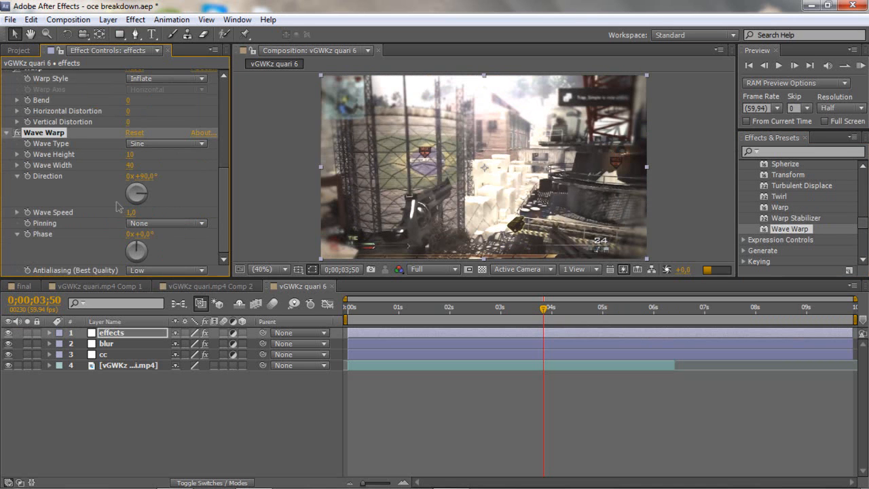
left_click(134, 154)
type("0")
key("Return")
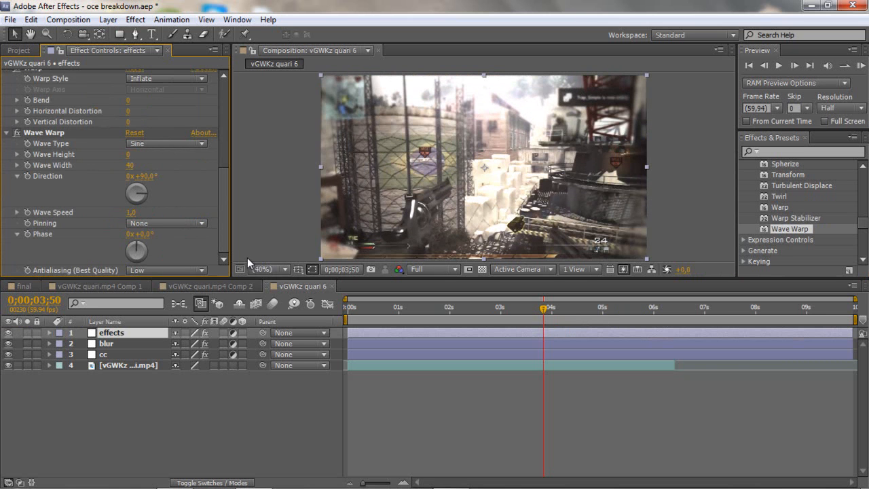
Find CC Light Burst 2.5 by searching the effects for "cc light" and apply it to the effects layer
left_click(800, 152)
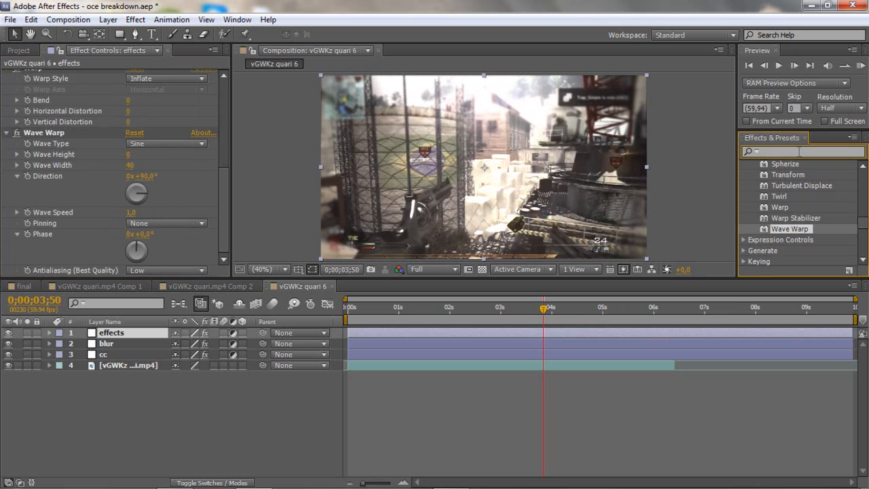
type("cc lguh")
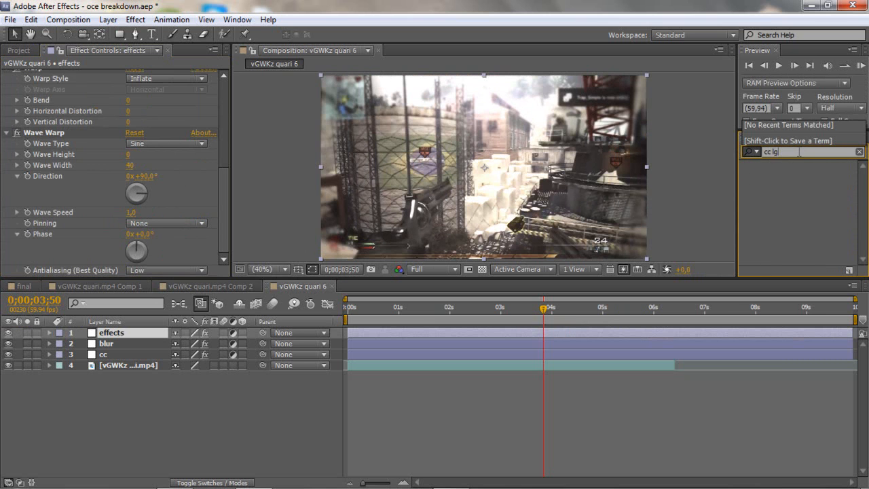
key("BackSpace")
key("BackSpace")
type("ight")
left_click(809, 178)
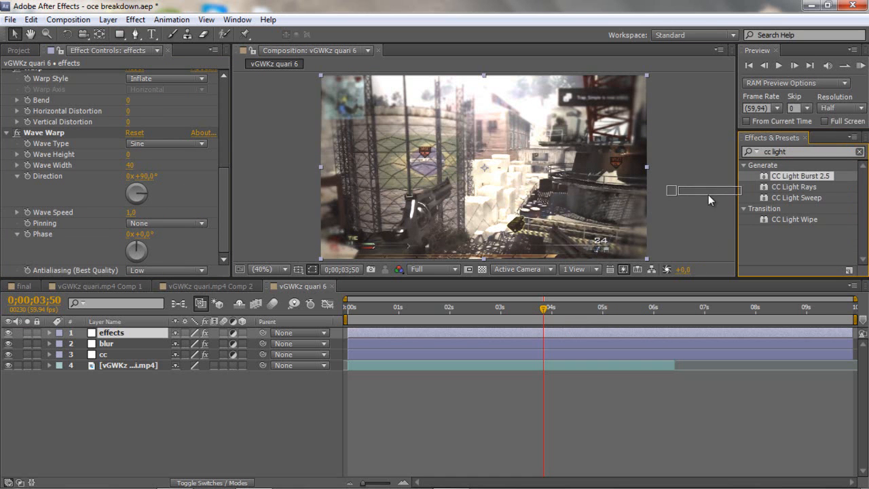
left_click_drag(811, 180, 549, 333)
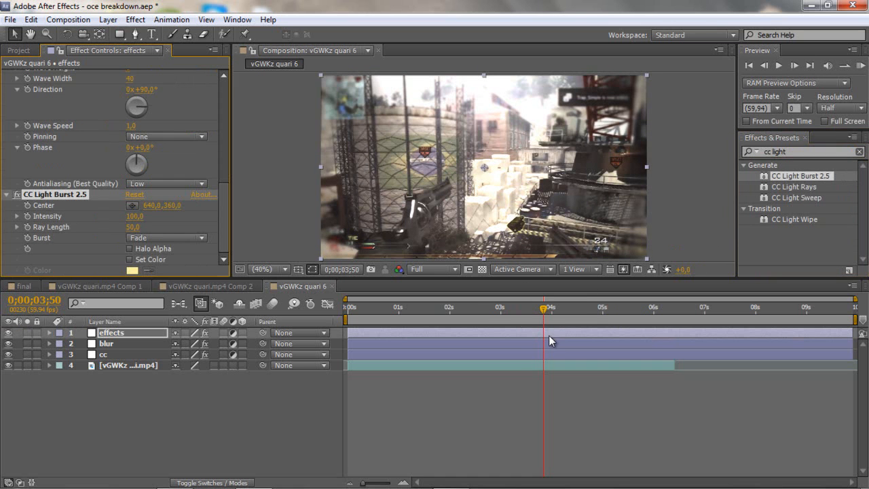
Set the CC Light Burst 2.5 Ray Length to 0 on the effects layer
left_click(135, 227)
type("0")
left_click(176, 231)
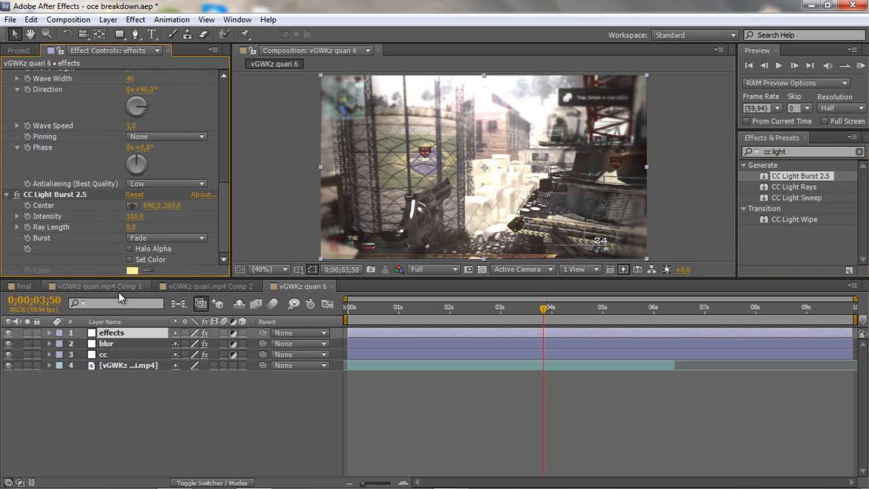
scroll(37, 143, "up", 2)
scroll(41, 154, "down", 2)
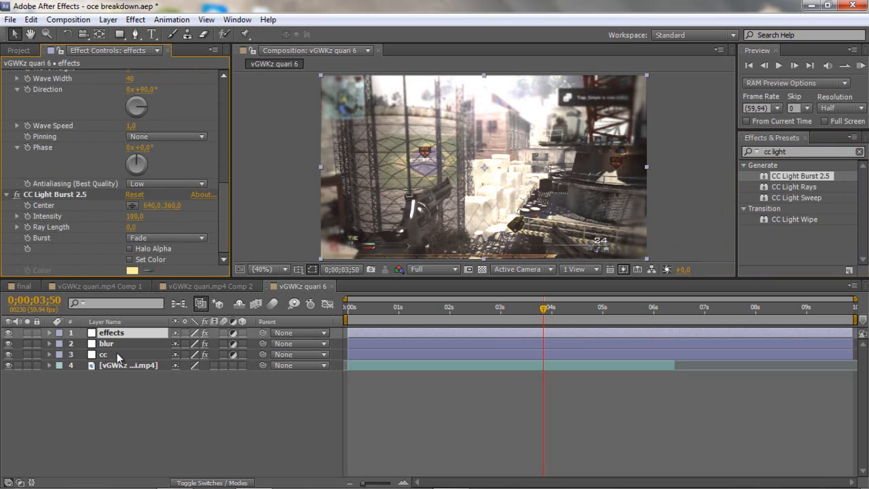
Create a new black solid layer at 1280 x 720 px with the default settings
left_click(108, 19)
mouse_move(151, 23)
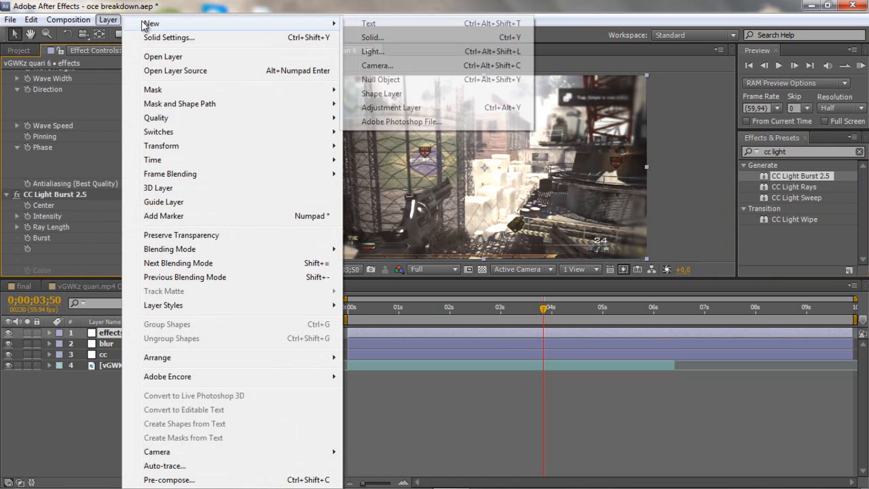
left_click(374, 37)
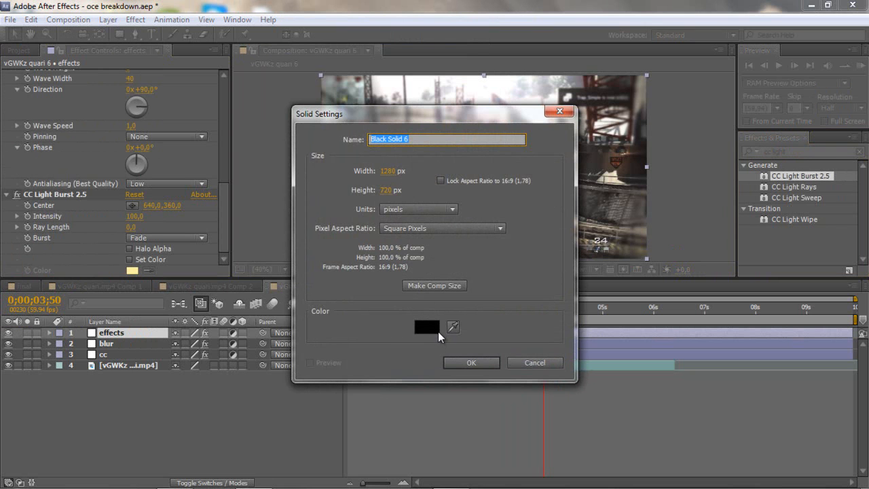
left_click(471, 362)
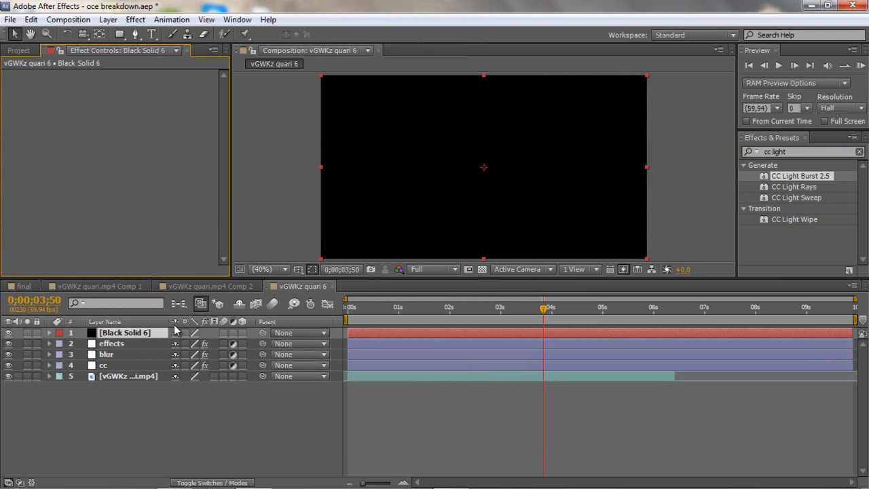
Rename the new black solid layer to Black Bars and keep it selected
right_click(124, 334)
left_click(171, 479)
key("Caps_Lock")
type("B")
key("Caps_Lock")
type("lack")
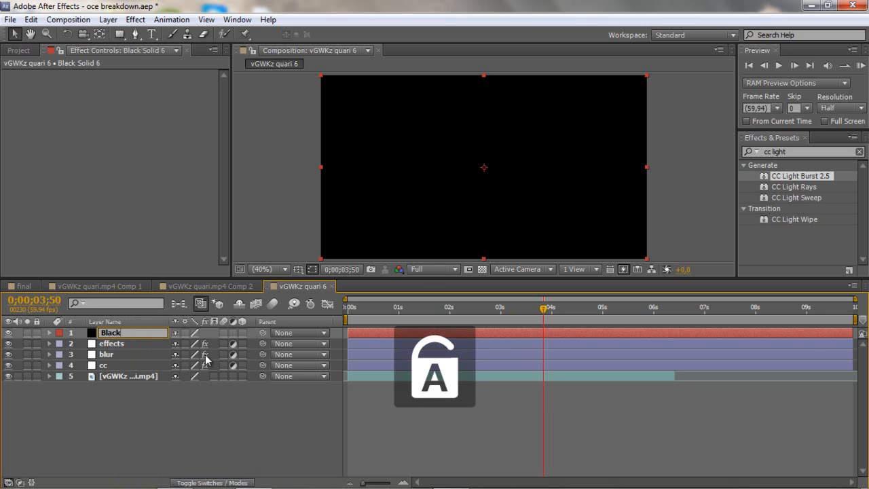
type(" Bars")
left_click(152, 344)
left_click(155, 333)
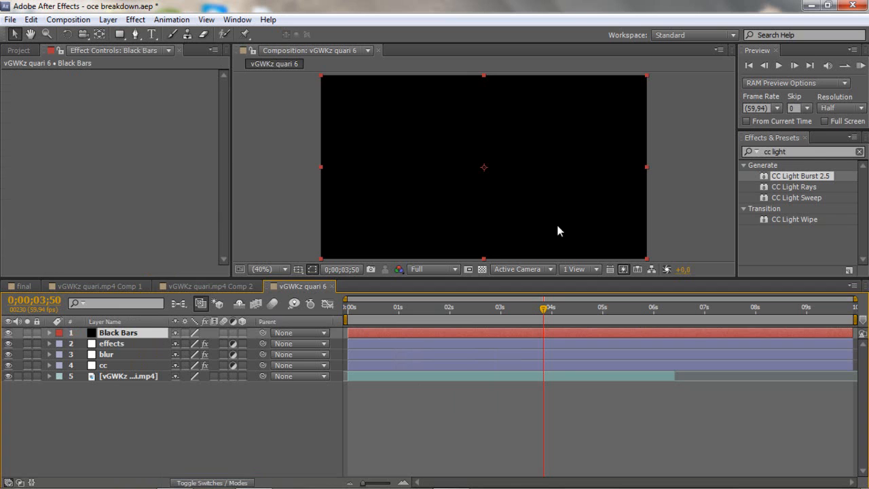
Search the effects for "cc jaws" and apply CC Jaws to the Black Bars layer
left_click_drag(807, 153, 520, 156)
type("cc jaws")
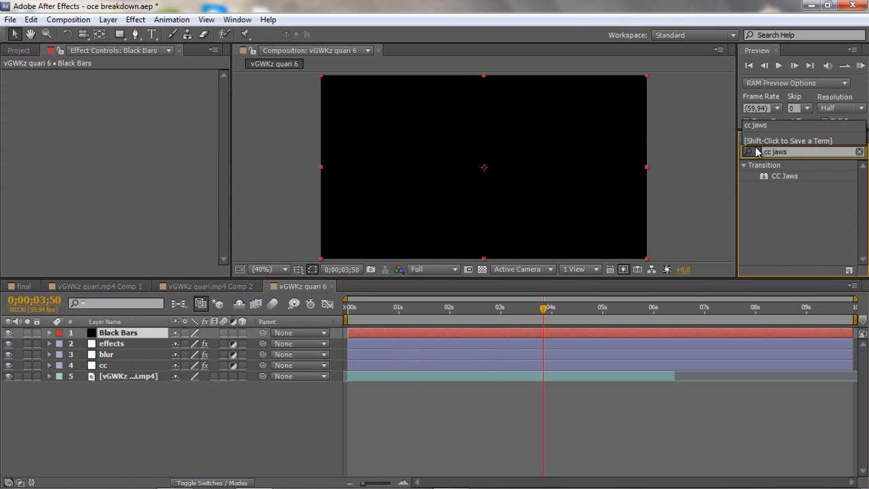
left_click_drag(784, 175, 534, 334)
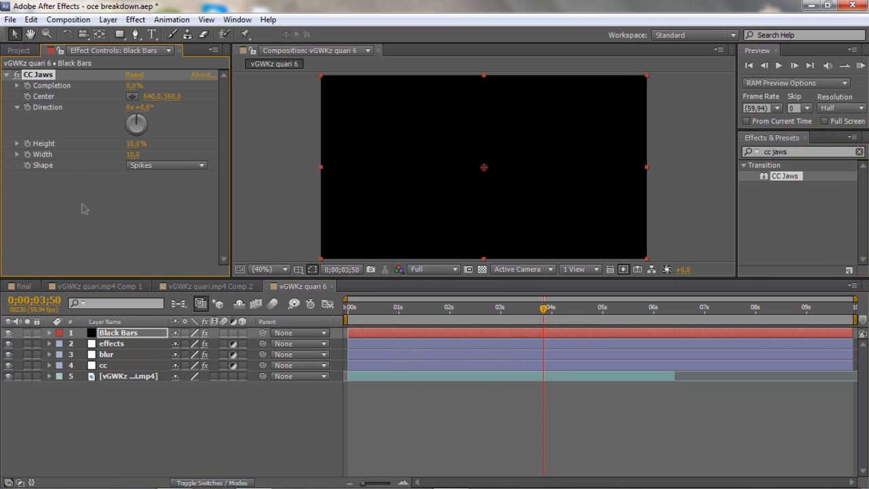
Set the CC Jaws Height to 0% and Completion to 84% on the Black Bars layer
left_click_drag(127, 147, 72, 150)
left_click_drag(135, 86, 198, 95)
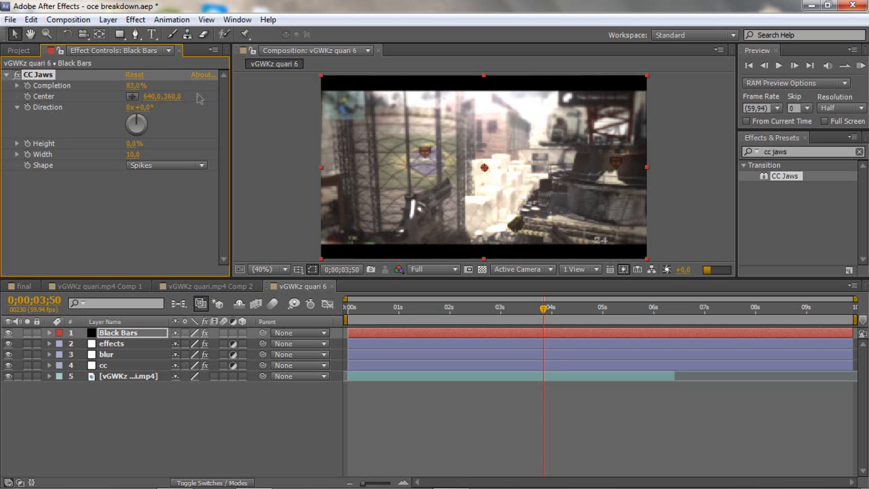
left_click(136, 85)
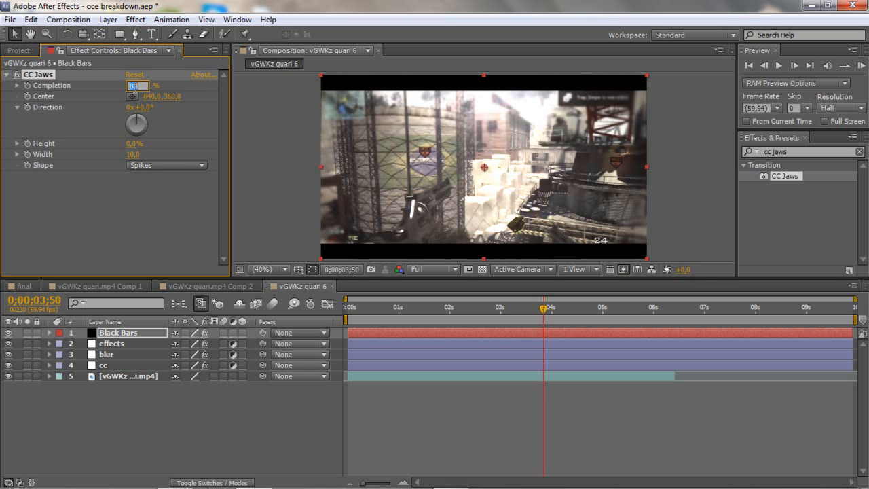
key("Return")
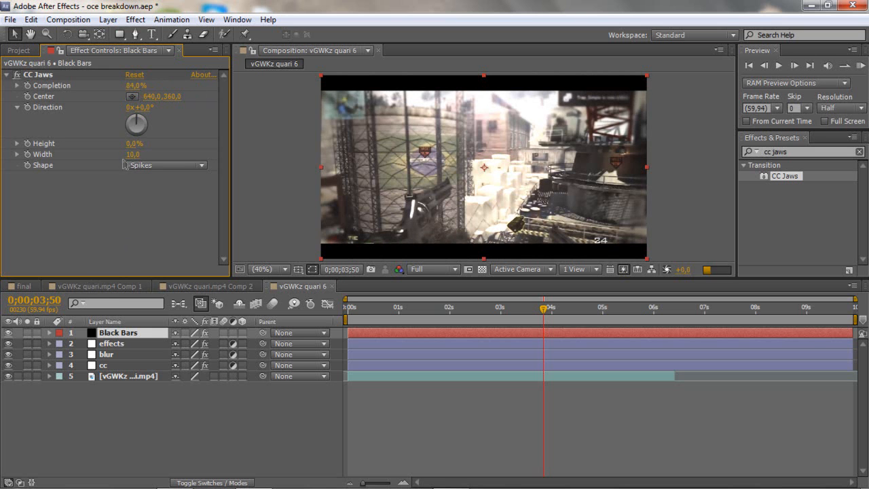
left_click(48, 76)
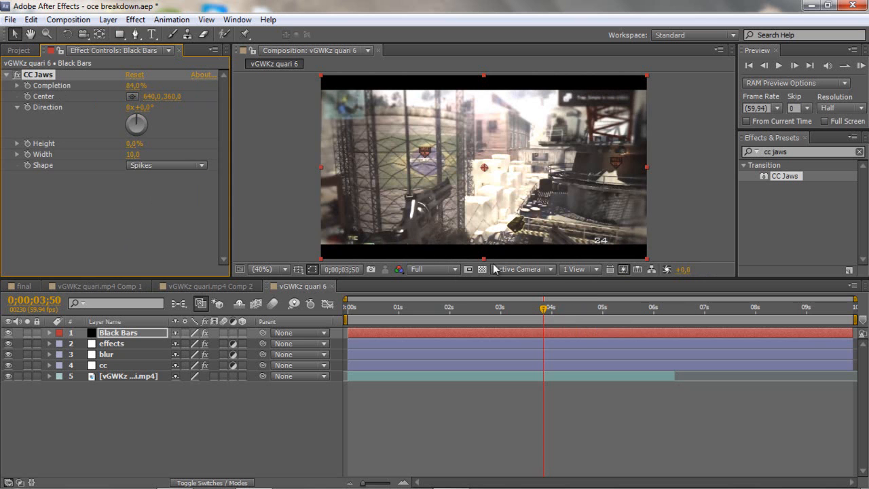
Try thicker black bars with a CC Jaws Completion of 68%, and restore the value to 84%
left_click_drag(135, 86, 24, 78)
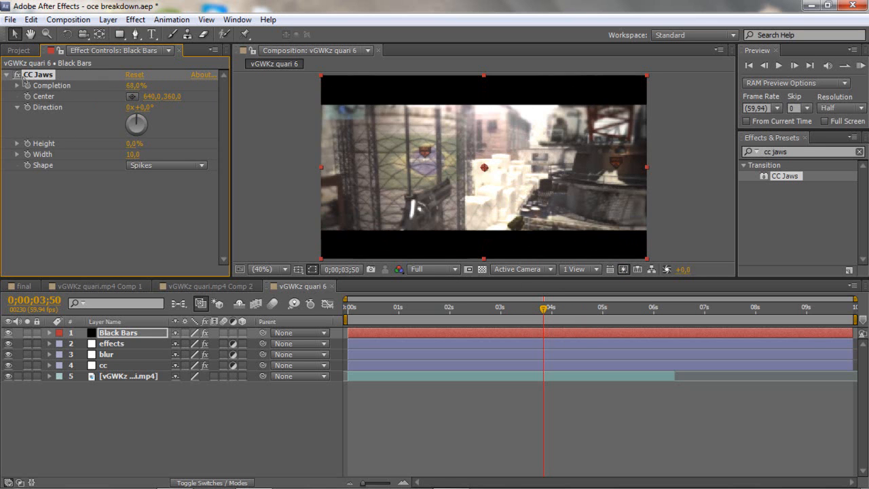
left_click_drag(133, 86, 152, 133)
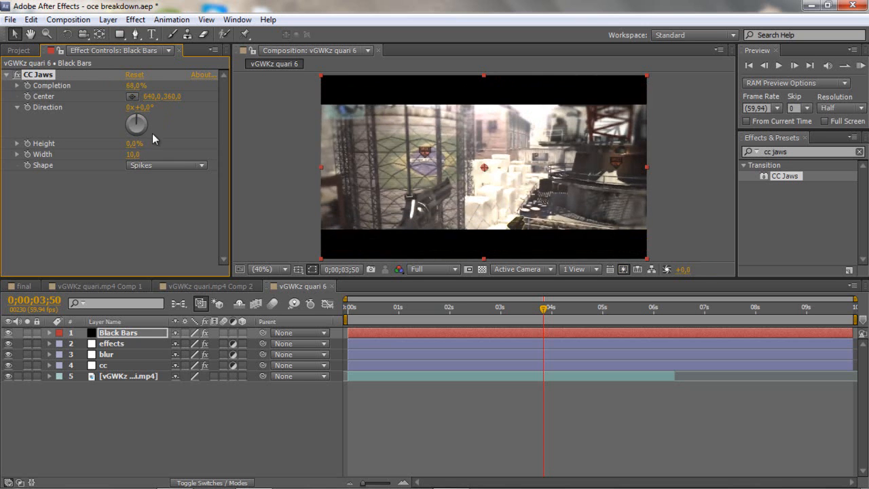
left_click(496, 346)
left_click(557, 334)
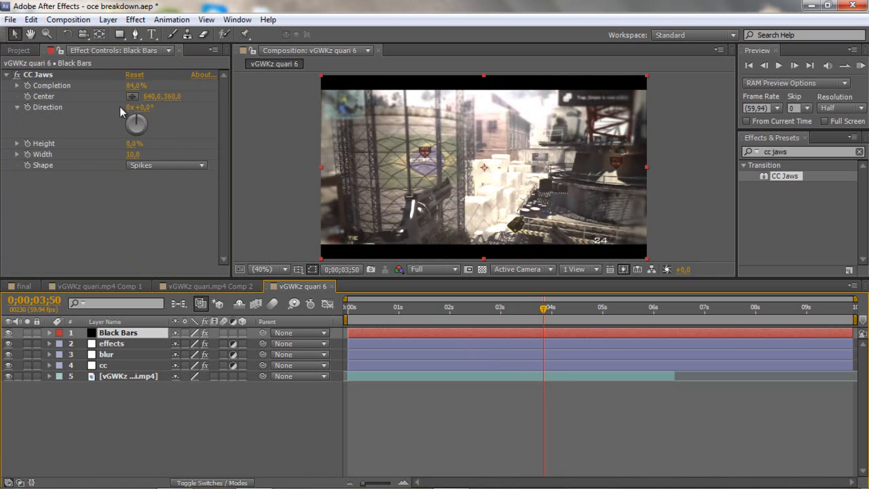
Add the Feint - Your Own Way MP3 from the project beneath the video layer and reveal its audio waveform
left_click(21, 50)
scroll(64, 236, "down", 5)
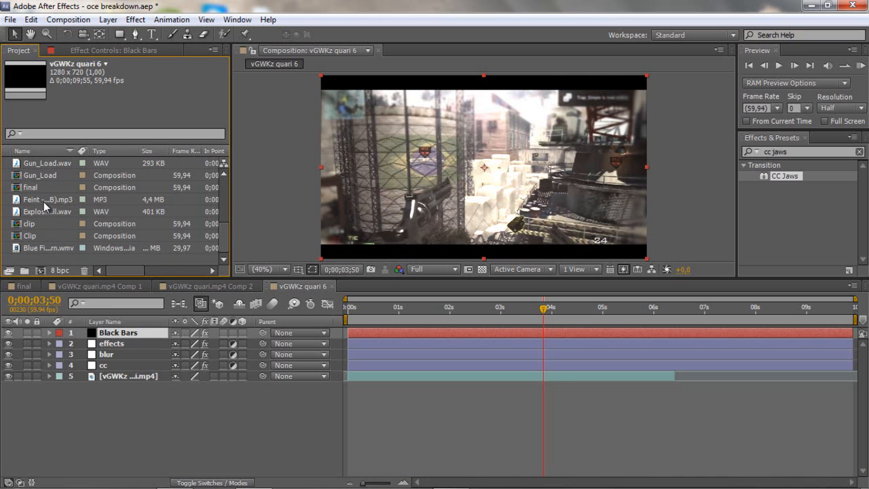
left_click_drag(42, 199, 149, 397)
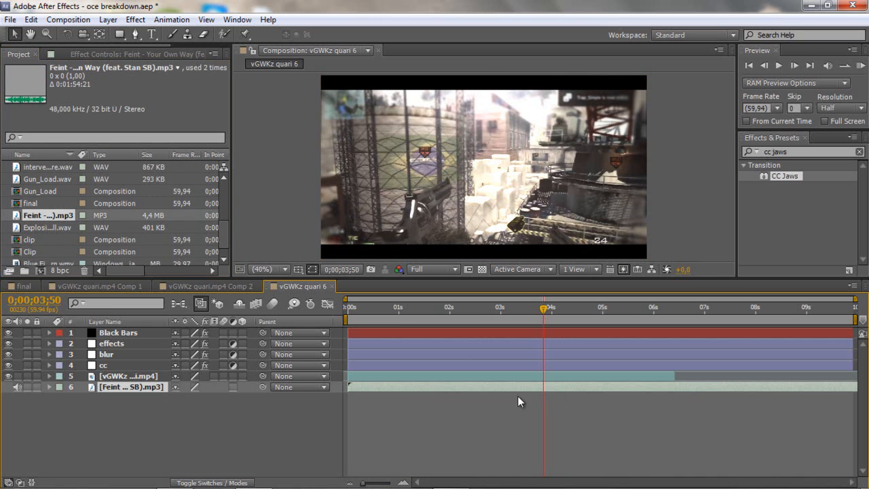
key("l")
key("l")
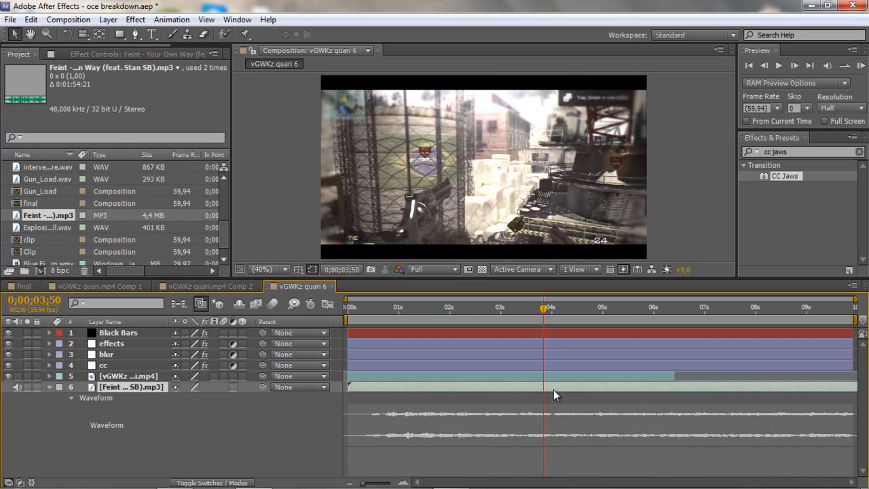
Slide the music layer far earlier in the timeline so a later part of the song falls within the composition
mouse_move(853, 391)
left_mouse_down()
mouse_move(616, 406)
mouse_move(209, 405)
mouse_move(801, 390)
mouse_move(475, 404)
mouse_move(669, 377)
left_mouse_up()
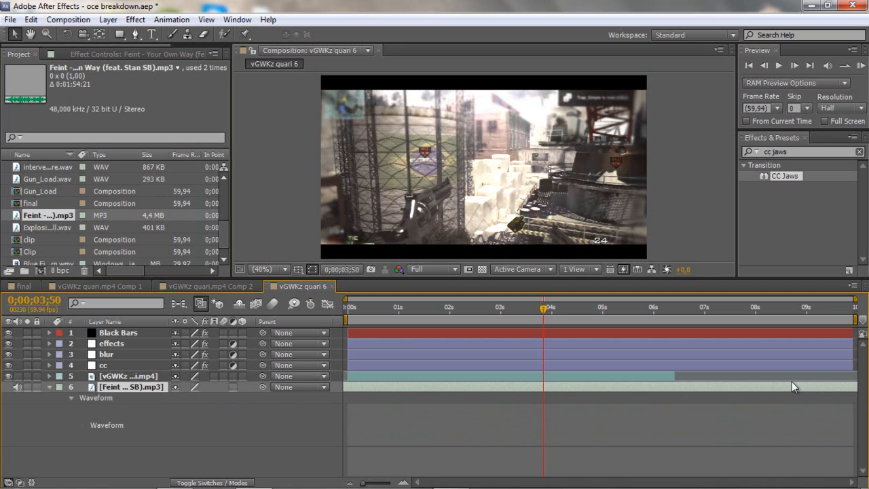
left_click_drag(847, 394, 201, 371)
left_click_drag(866, 393, 712, 383)
left_click_drag(780, 391, 348, 347)
left_click_drag(755, 384, 357, 379)
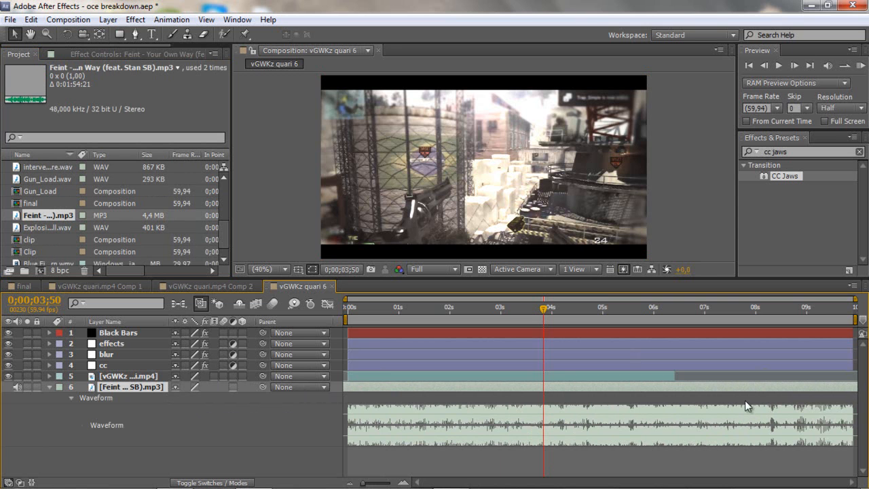
left_click_drag(751, 388, 364, 414)
Hide the Black Bars, effects, blur, cc and video layers, leaving only the music layer enabled
left_click(8, 331)
left_click_drag(8, 332, 7, 379)
left_click(122, 355)
left_click(120, 334)
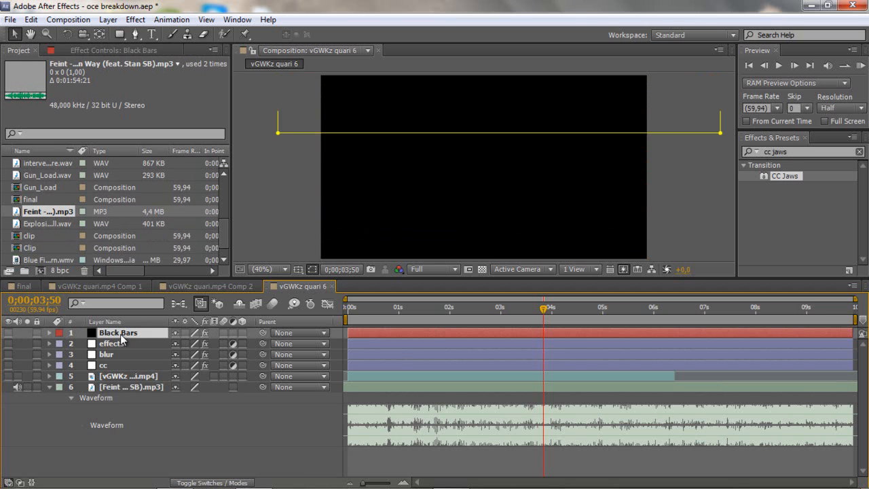
Shift the music layer slightly later and run a RAM preview to check the song's timing
left_click(448, 387)
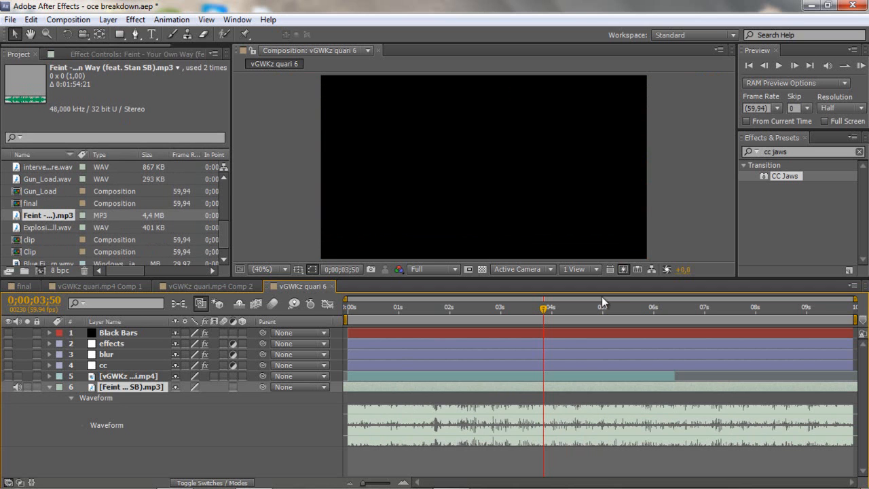
left_click(860, 66)
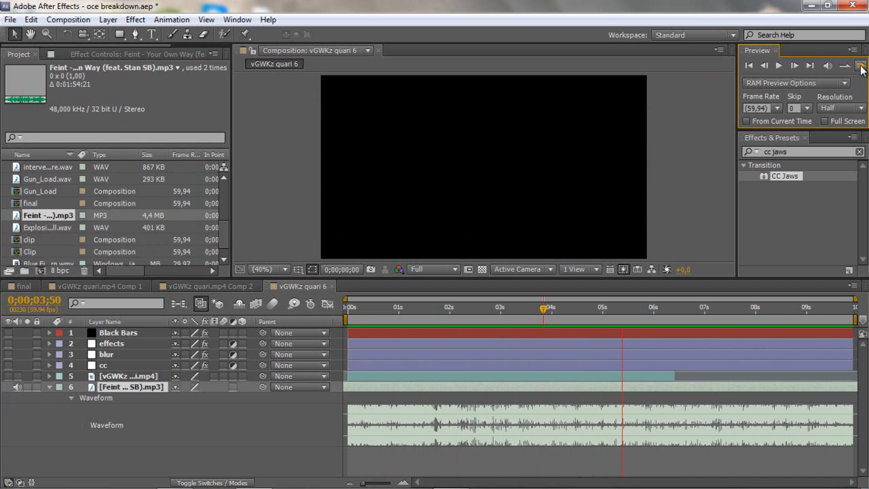
left_click(861, 66)
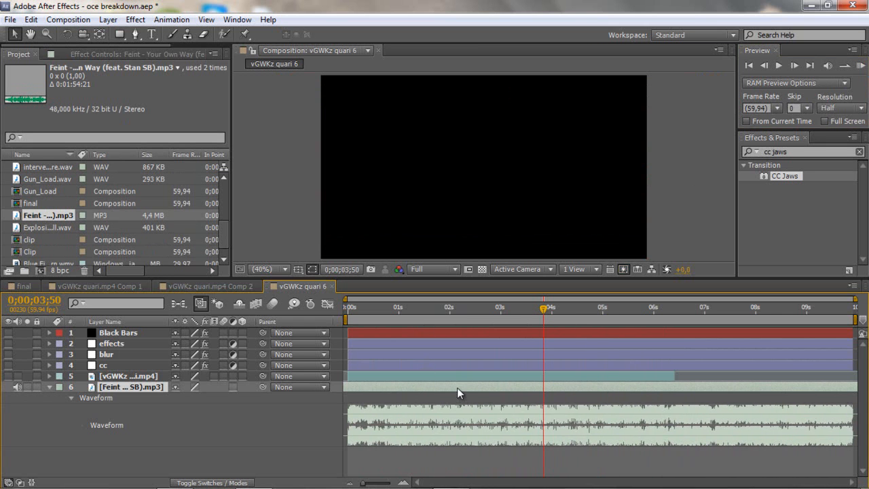
Run a RAM preview of the song and slide the music layer about one second later in the timeline
left_click(860, 66)
left_click(857, 69)
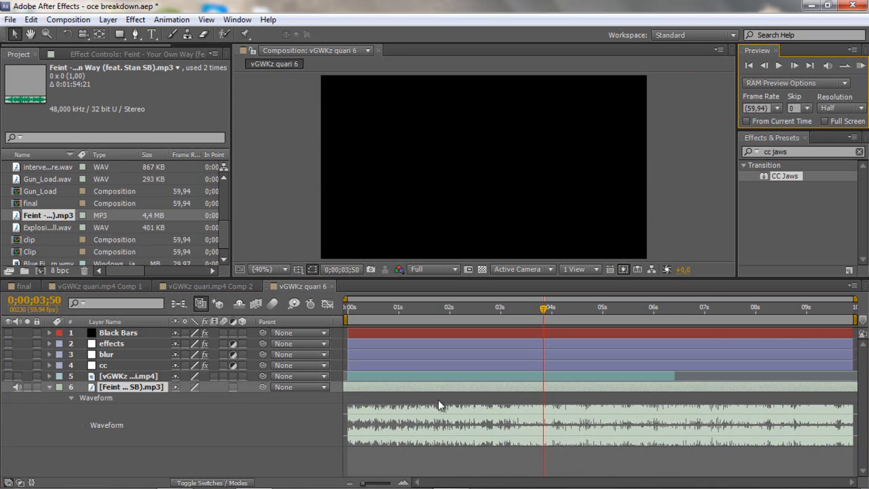
left_click_drag(425, 388, 477, 389)
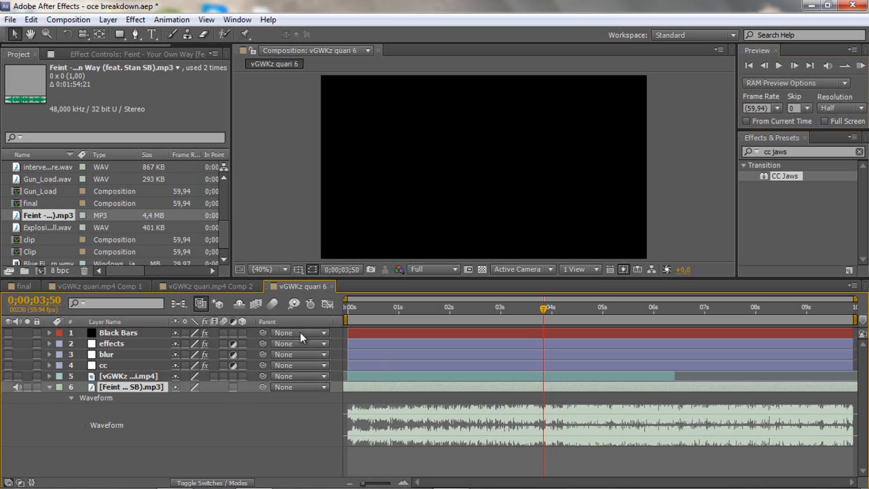
Make the Black Bars, effects, blur, cc and video layers visible again and move the current time to 0;00;04;14
left_click_drag(7, 377, 14, 323)
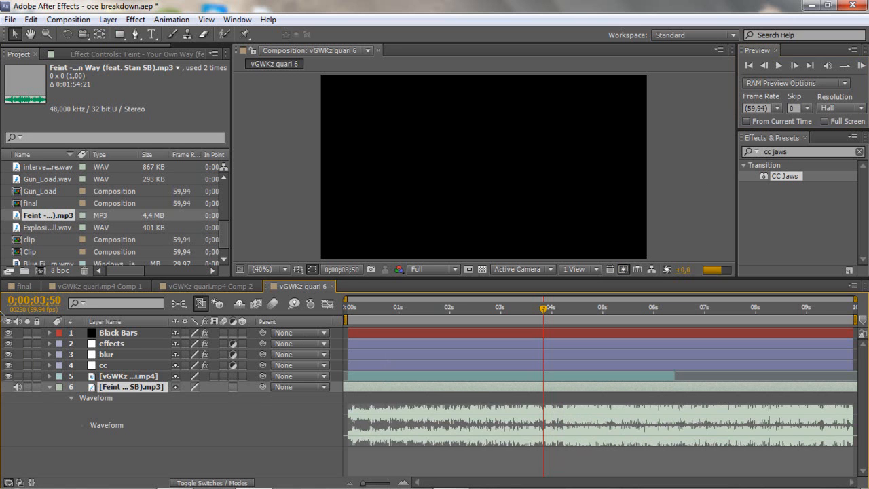
left_click(558, 315)
left_click(564, 315)
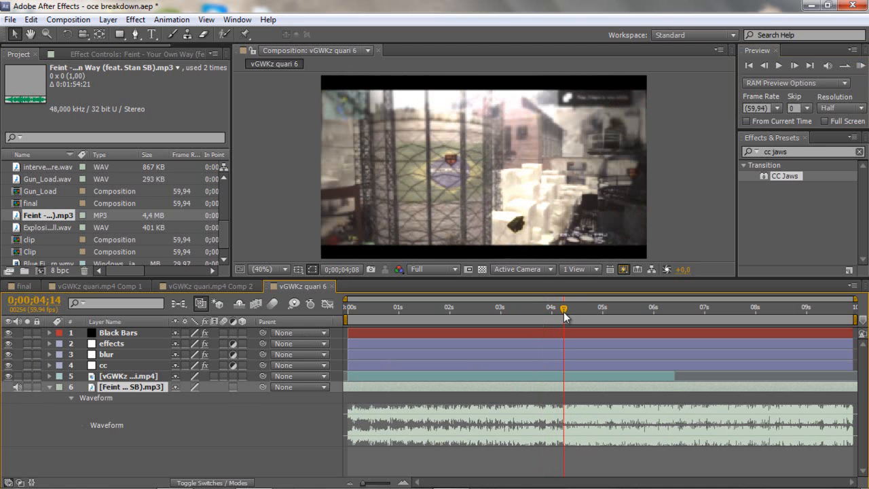
left_click_drag(384, 483, 386, 483)
left_click(794, 65)
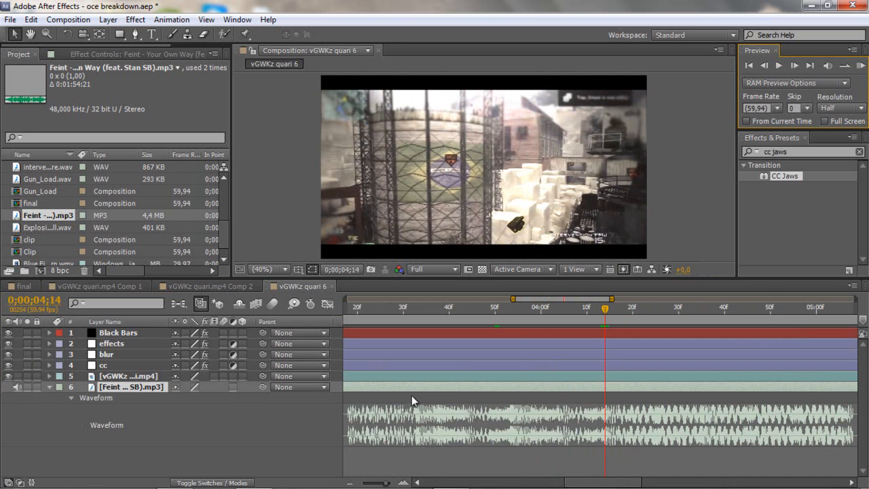
left_click_drag(385, 482, 362, 484)
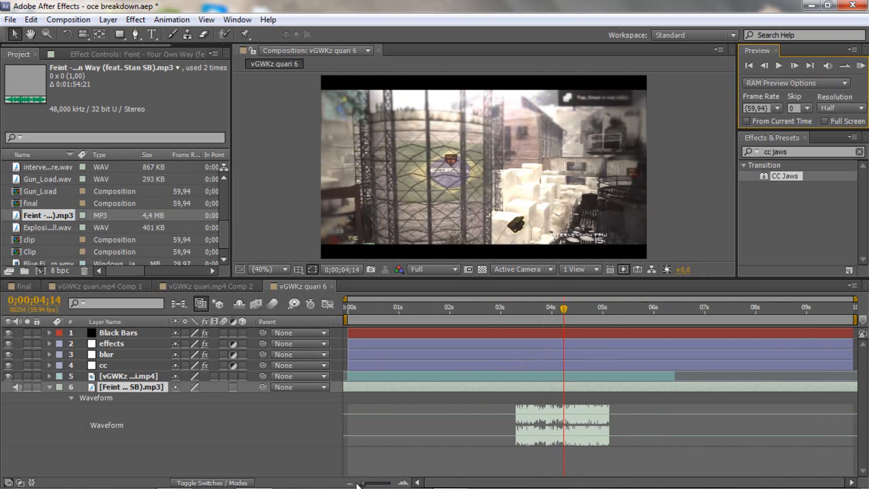
Switch to the desktop, play the finished ggg video from its beginning as a timing reference, and return to After Effects
left_click(255, 477)
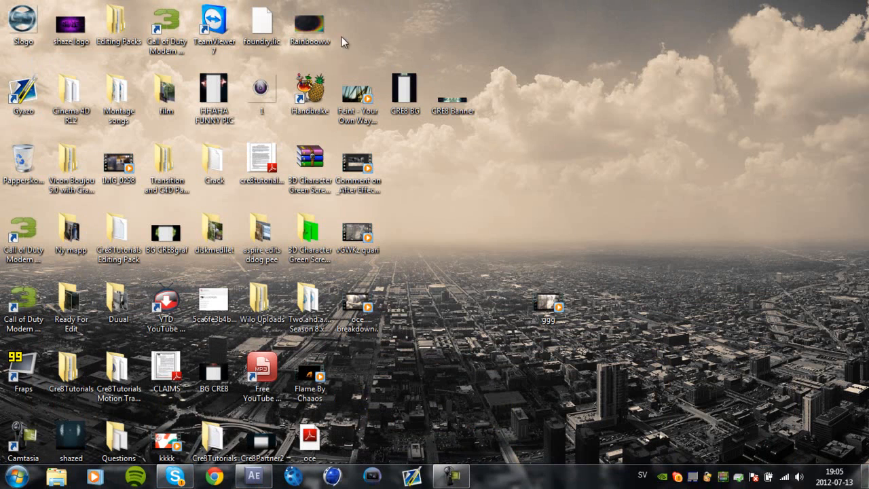
double_click(548, 303)
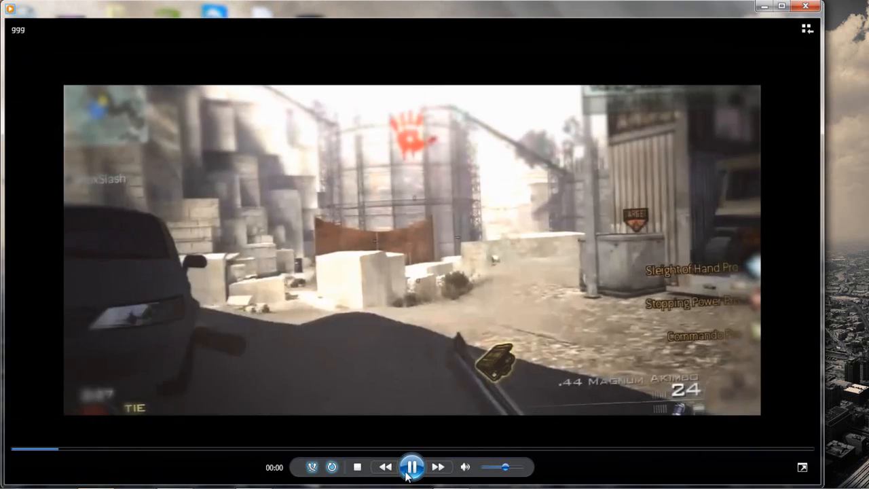
left_click(408, 474)
left_click_drag(80, 450, 12, 451)
left_click(410, 470)
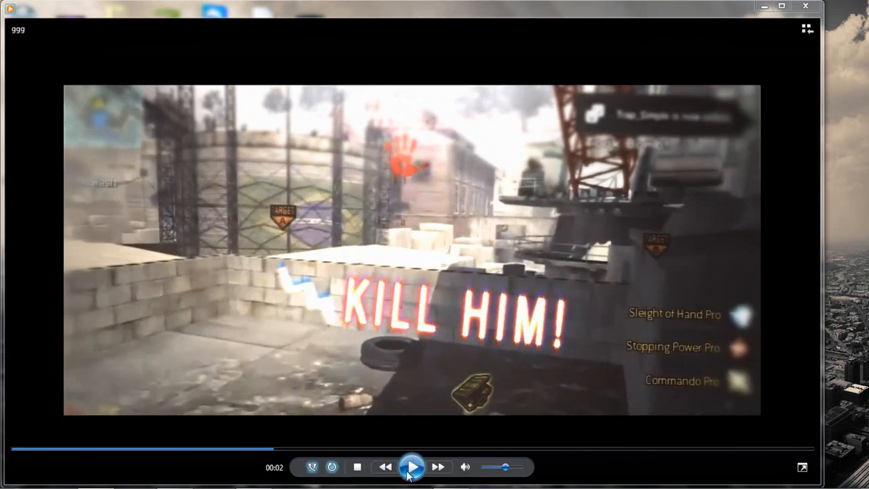
left_click(806, 6)
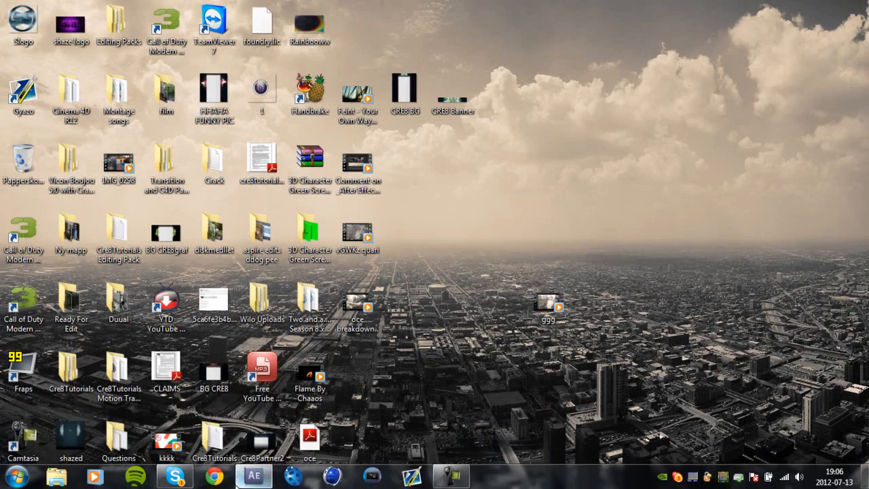
left_click(254, 475)
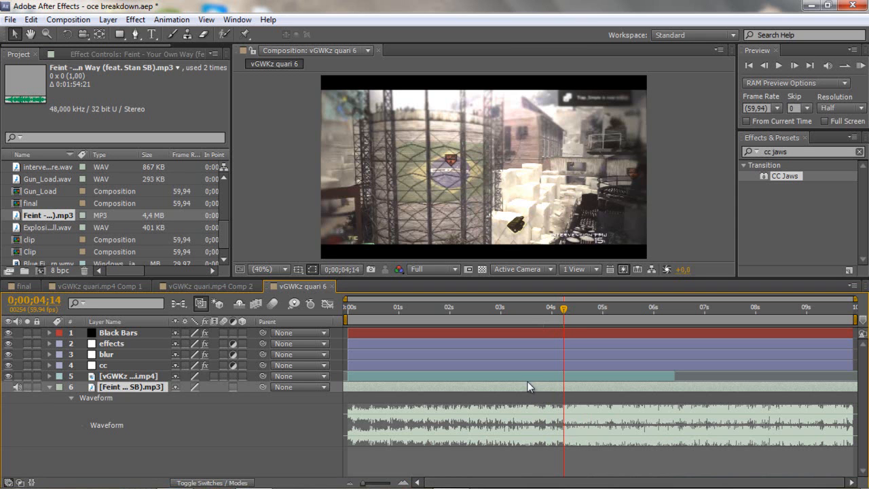
Slide the video layer about 0.8 seconds earlier against the music, using 0;00;04;14 as the sync point
left_click(127, 379)
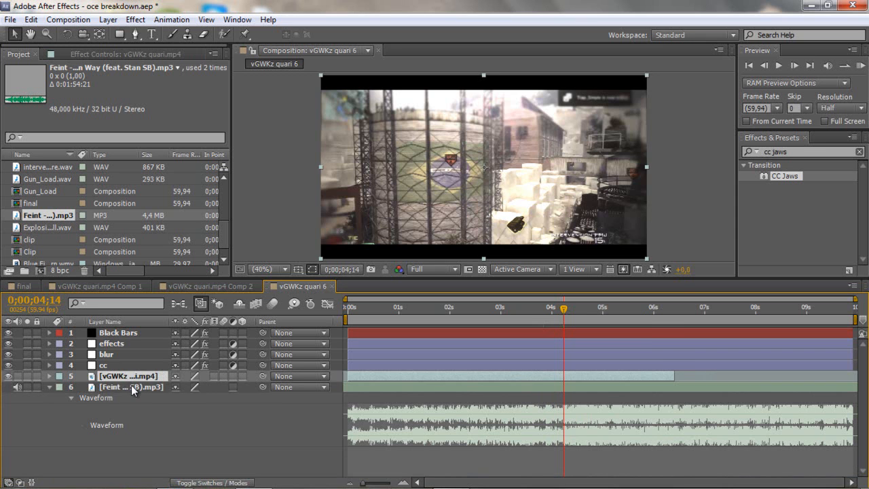
left_click(131, 386)
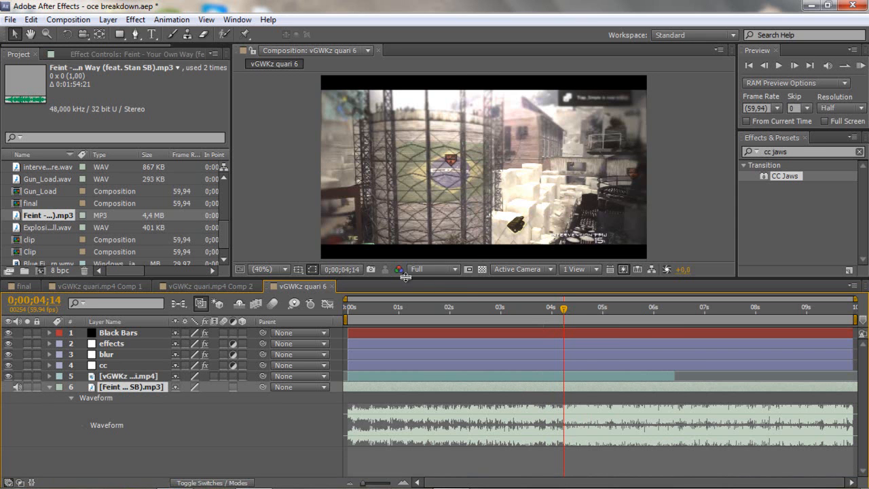
left_click(567, 378)
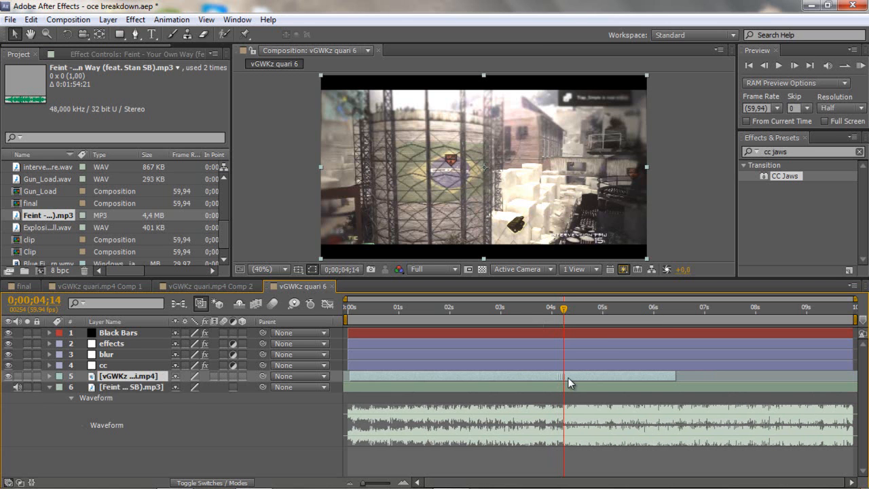
left_click_drag(574, 378, 515, 371)
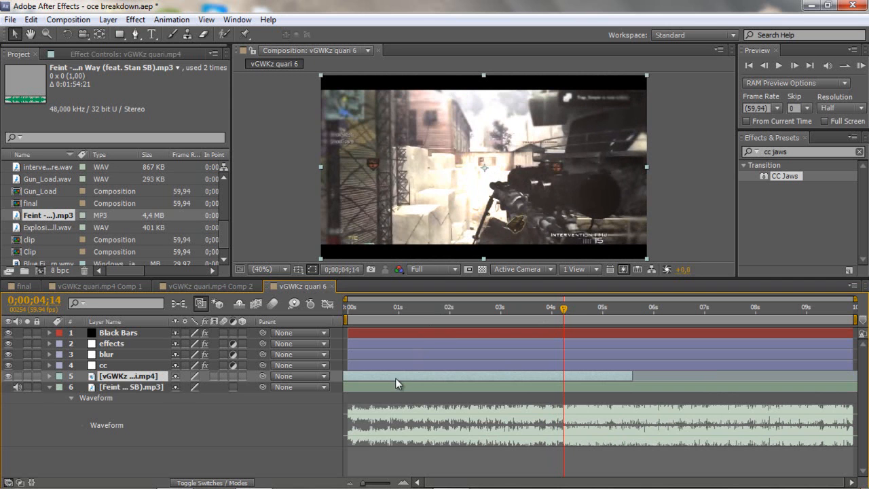
Shift all layers together about 0.8 seconds later so the video layer starts at the beginning of the composition
left_click(347, 308)
key("Home")
left_click(418, 391)
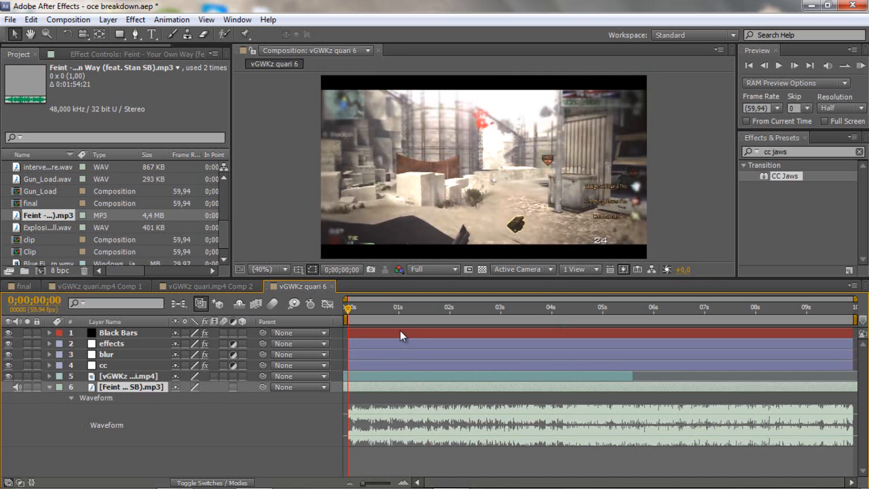
key("ctrl+a")
left_click_drag(381, 362, 422, 361)
left_click(415, 401)
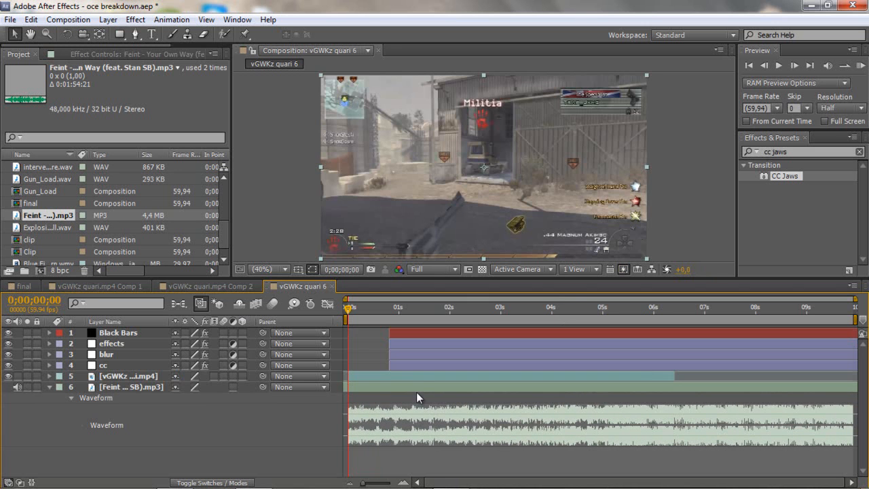
Move the Black Bars, effects, blur and cc layers back so they start at the beginning of the composition
left_click(402, 363)
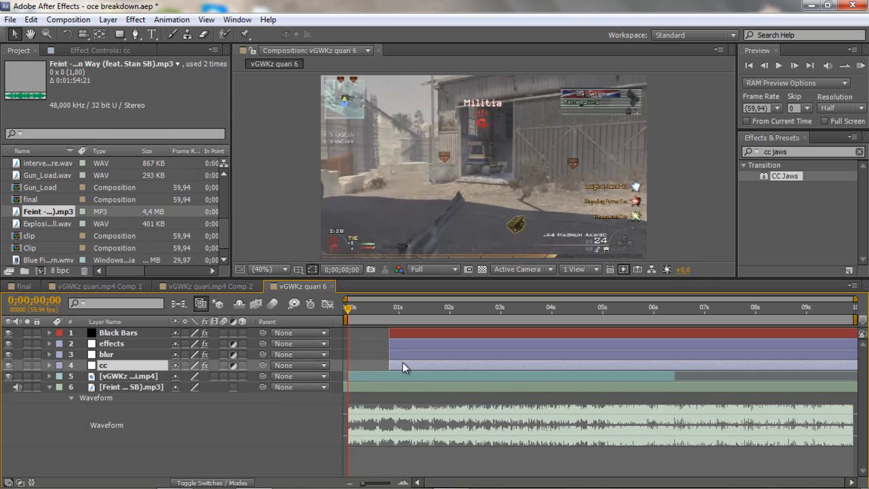
left_click(391, 333, "shift")
left_click_drag(389, 333, 345, 332)
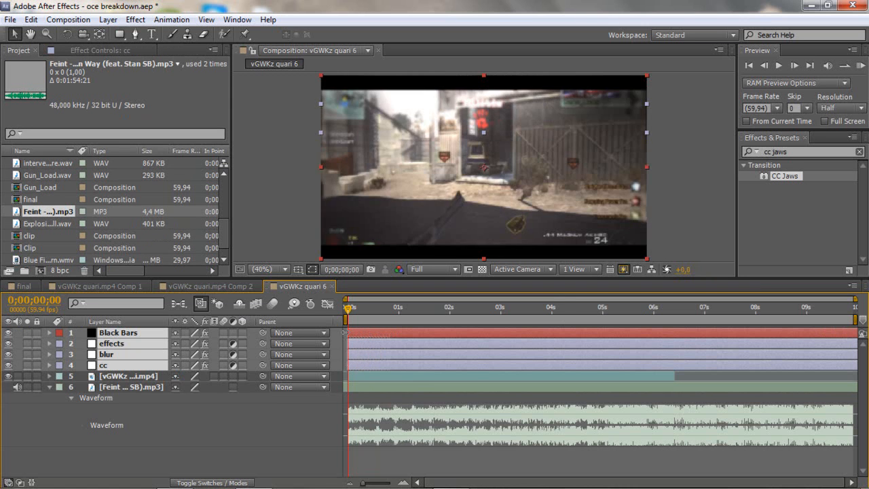
RAM preview the music on its own from the start, with the video, cc, blur, effects and Black Bars layers temporarily hidden
left_click(373, 383)
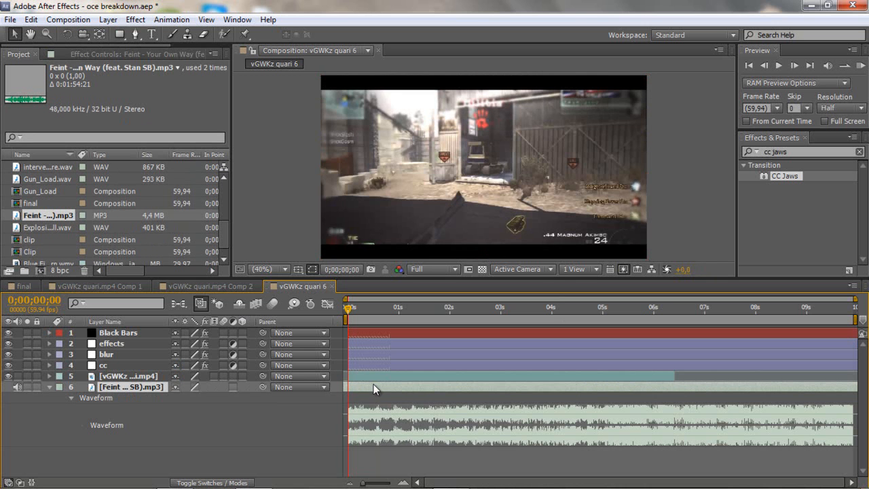
mouse_move(347, 308)
left_mouse_down()
mouse_move(361, 308)
mouse_move(333, 307)
left_mouse_up()
left_click_drag(9, 376, 8, 332)
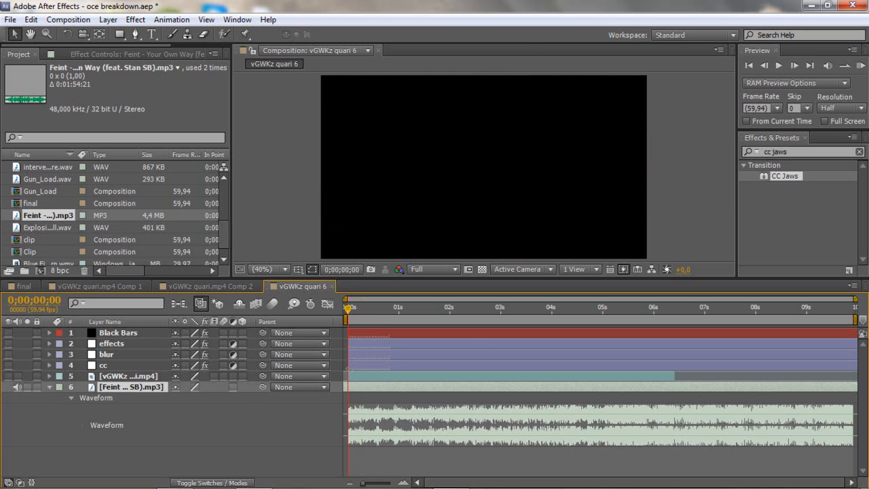
left_click_drag(347, 312, 334, 336)
left_click(861, 65)
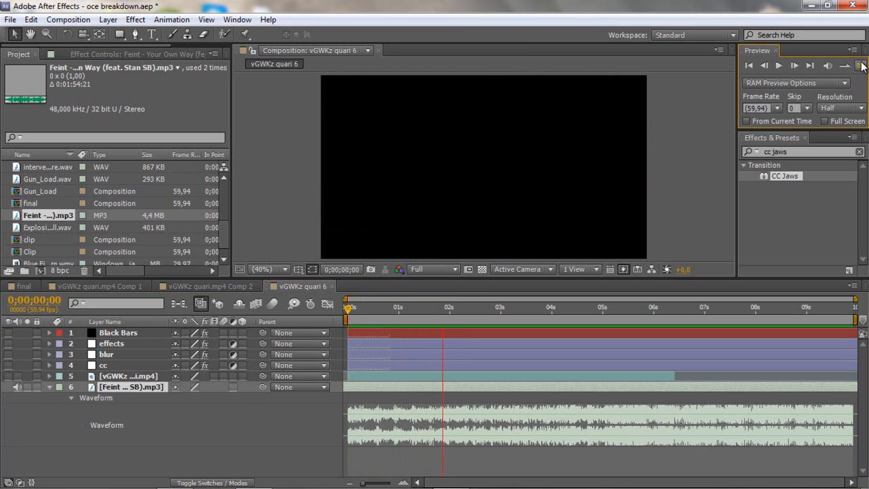
left_click(861, 66)
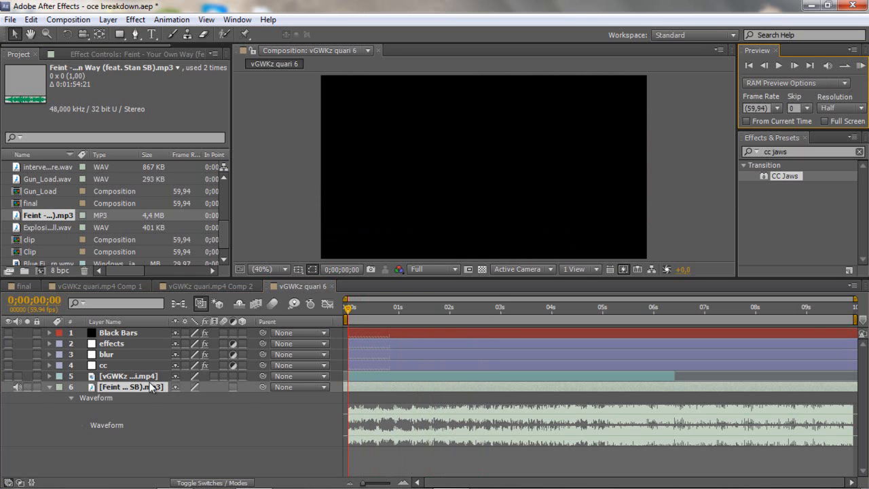
left_click_drag(9, 376, 8, 333)
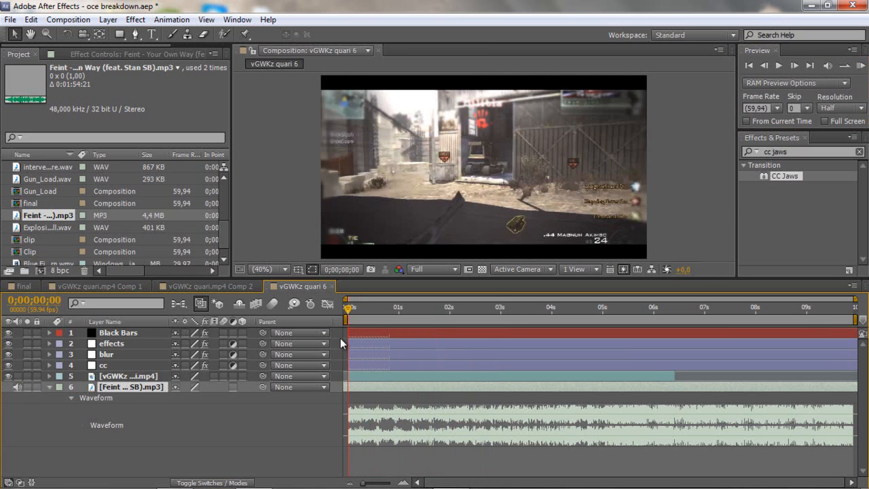
Pre-compose the vGWKz quari.mp4 layer as "clip", leaving all attributes in vGWKz quari 6
left_click(362, 378)
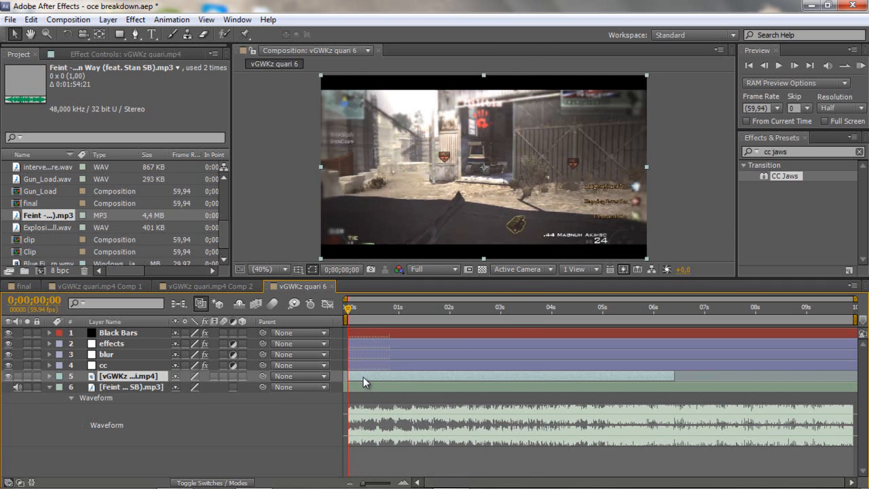
right_click(364, 377)
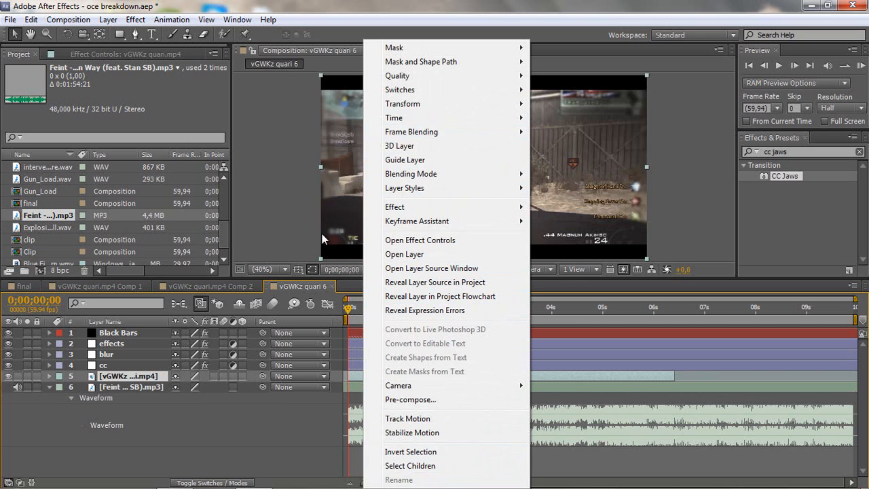
left_click(418, 399)
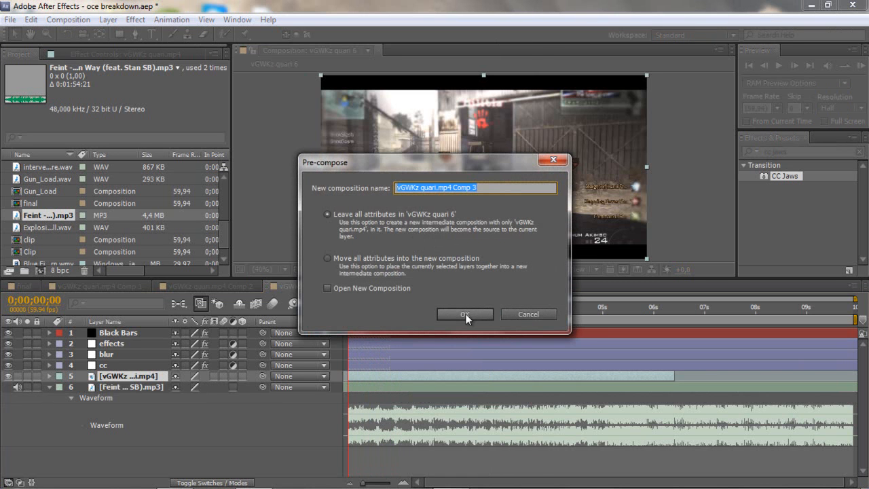
type("clip")
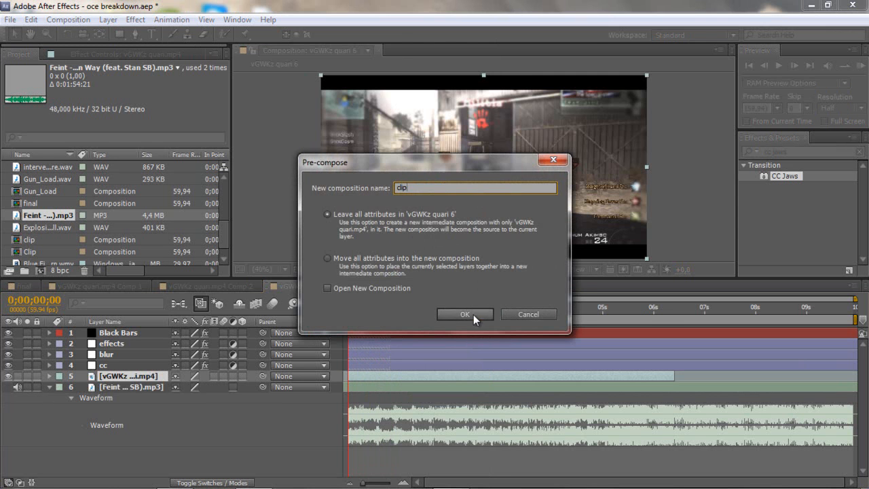
left_click(474, 315)
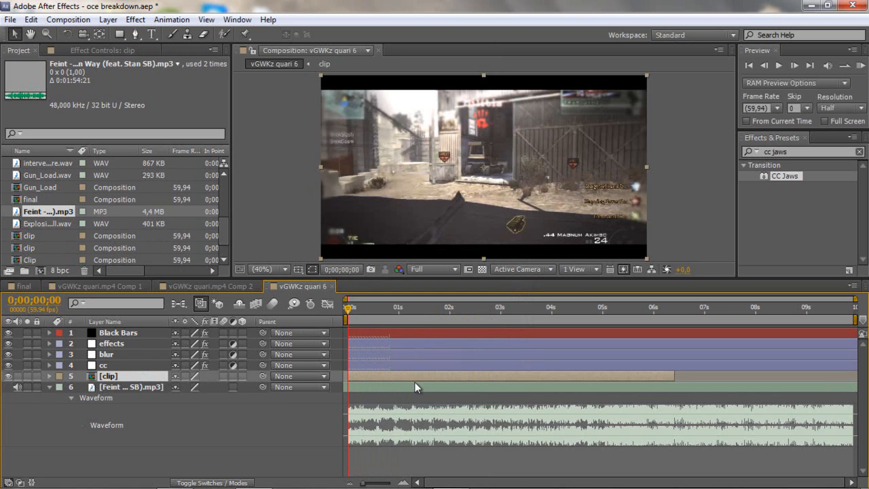
Convert the Feint music layer's audio to keyframes with the Keyframe Assistant
right_click(128, 387)
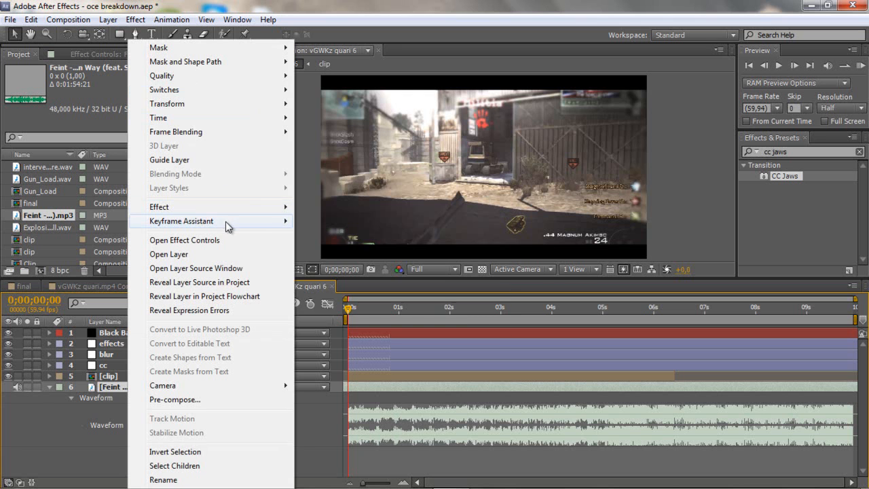
mouse_move(229, 223)
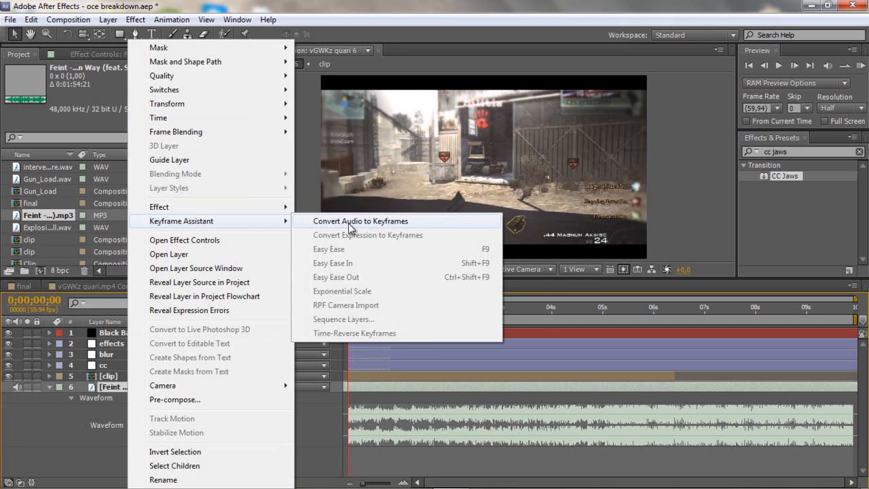
left_click(351, 224)
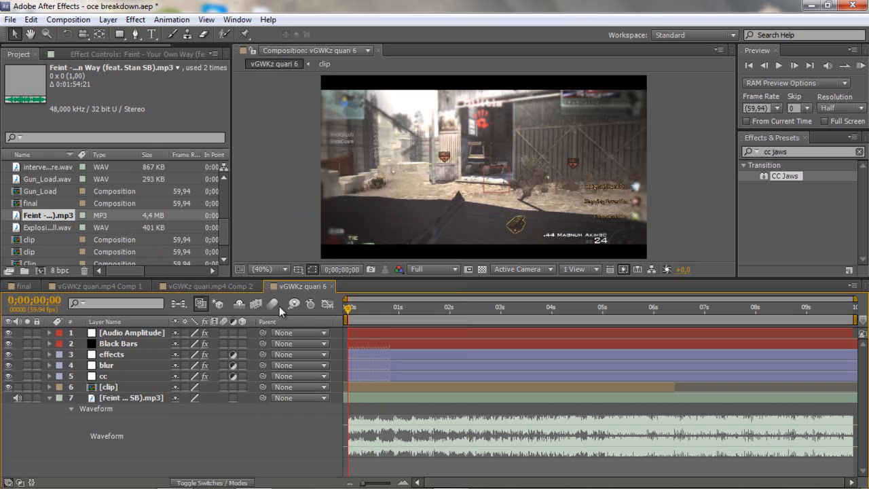
Place the Audio Amplitude layer between the clip and music layers and reveal its keyframed channel sliders
left_click(129, 334)
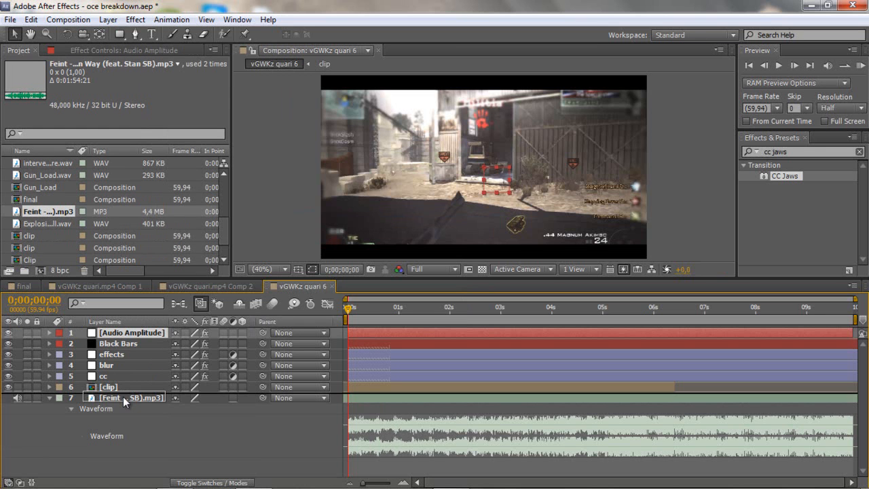
left_click_drag(123, 397, 123, 396)
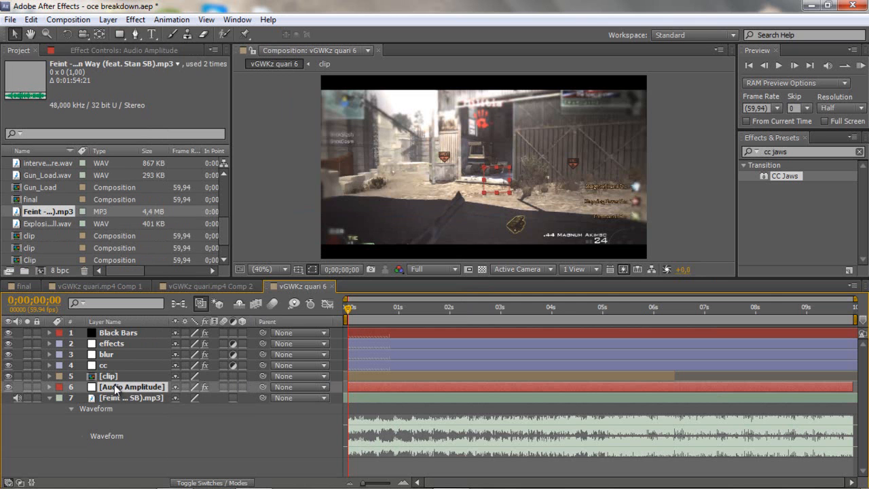
key("u")
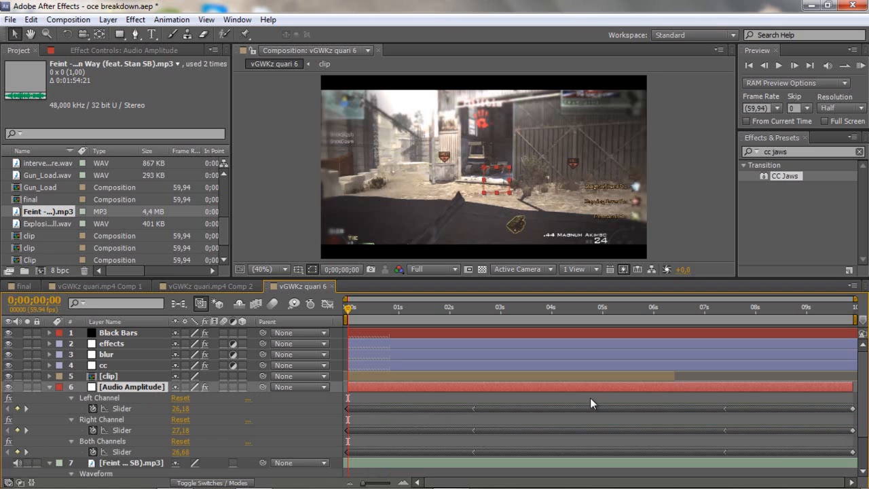
Delete the Left Channel and Right Channel effects from the Audio Amplitude layer, keeping only Both Channels
key("l")
key("l")
left_click(122, 50)
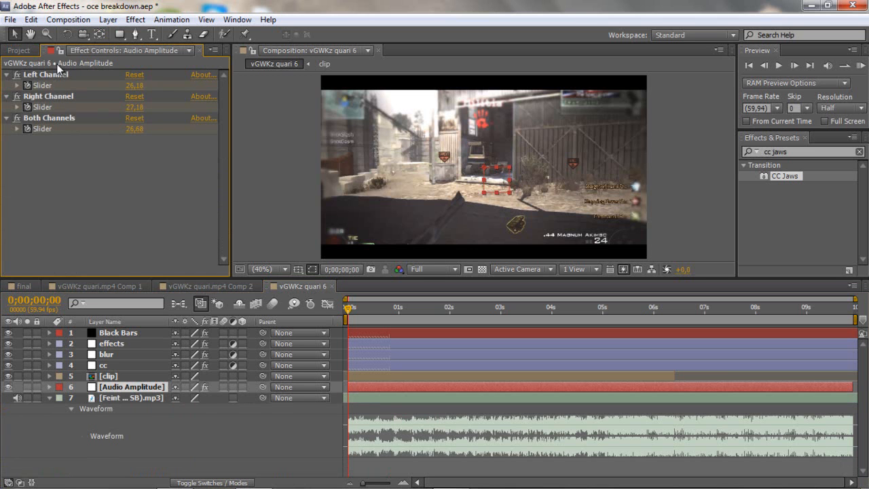
left_click(51, 75)
key("Delete")
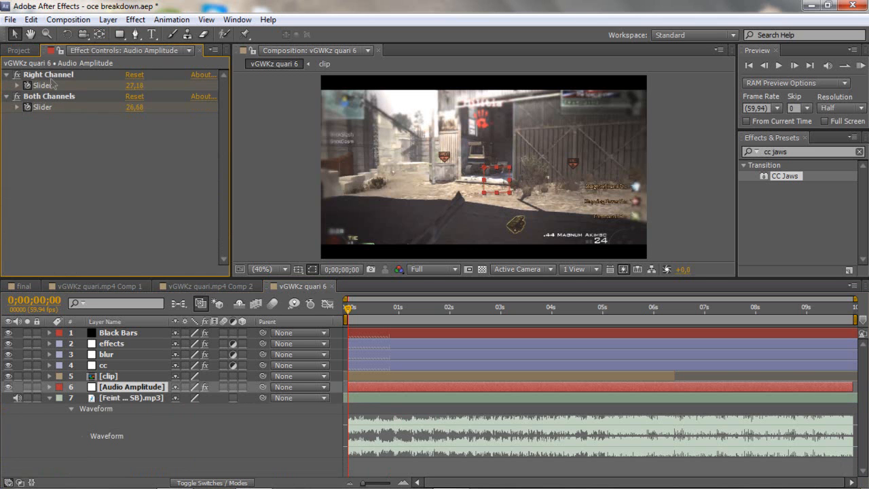
key("Delete")
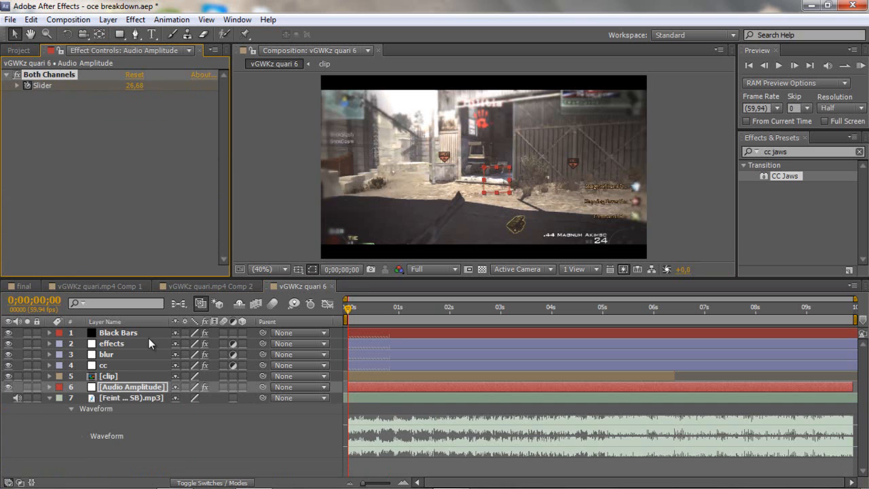
Examine the Both Channels slider's keyframe curve of the Audio Amplitude layer in the Graph Editor, then return to the layer bars
left_click(127, 387)
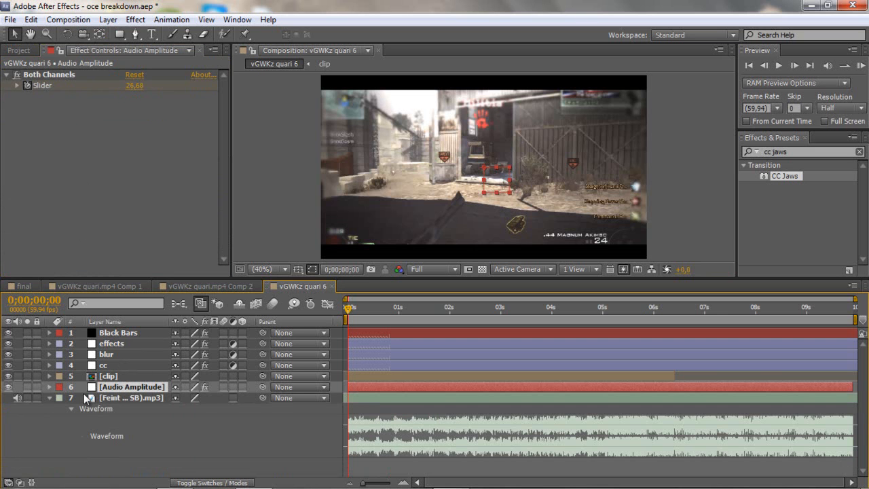
key("e")
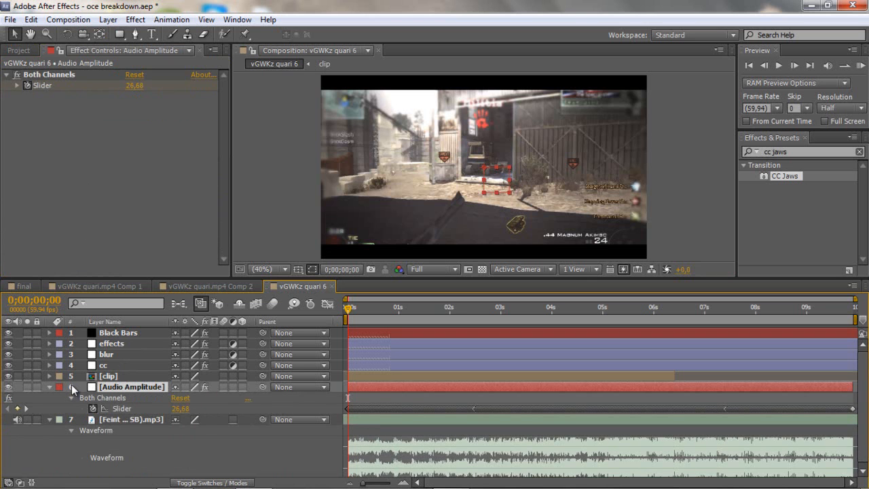
left_click(120, 410)
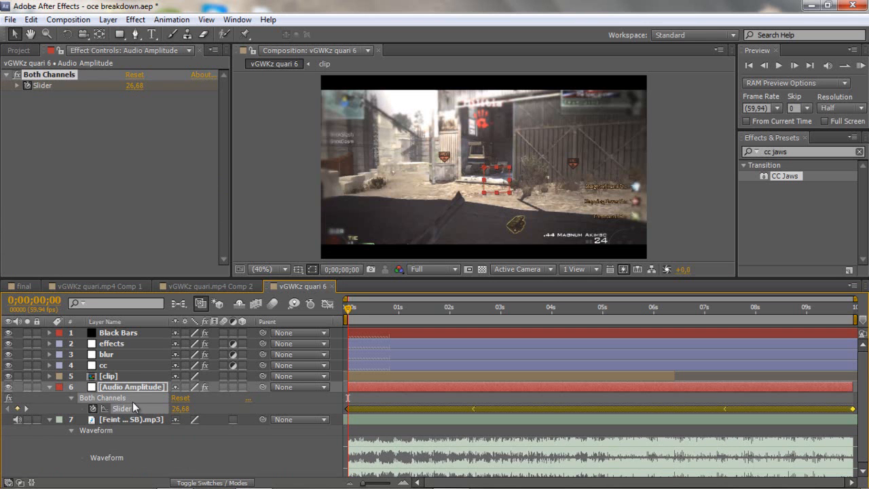
left_click(327, 304)
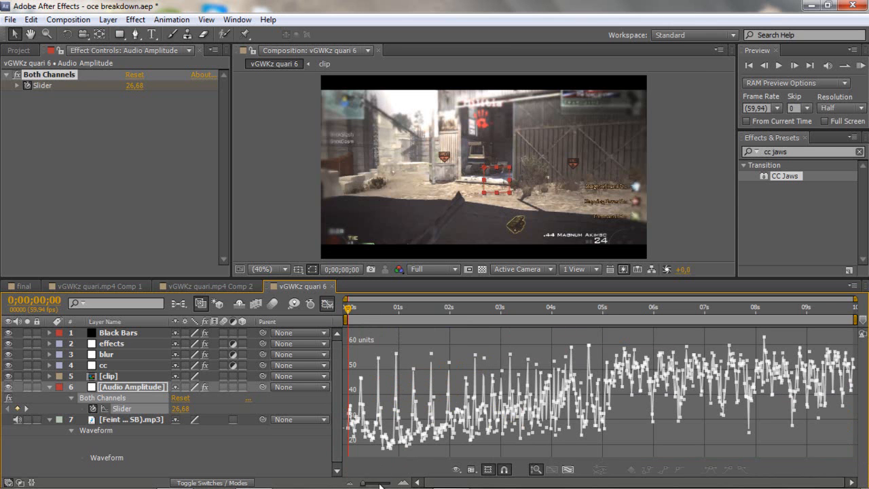
left_click_drag(380, 484, 385, 485)
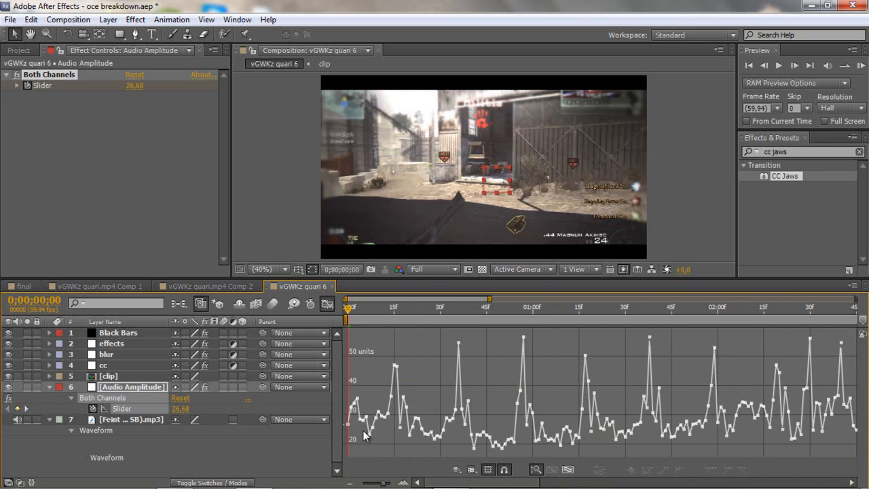
mouse_move(375, 432)
mouse_move(350, 426)
left_click_drag(384, 483, 363, 483)
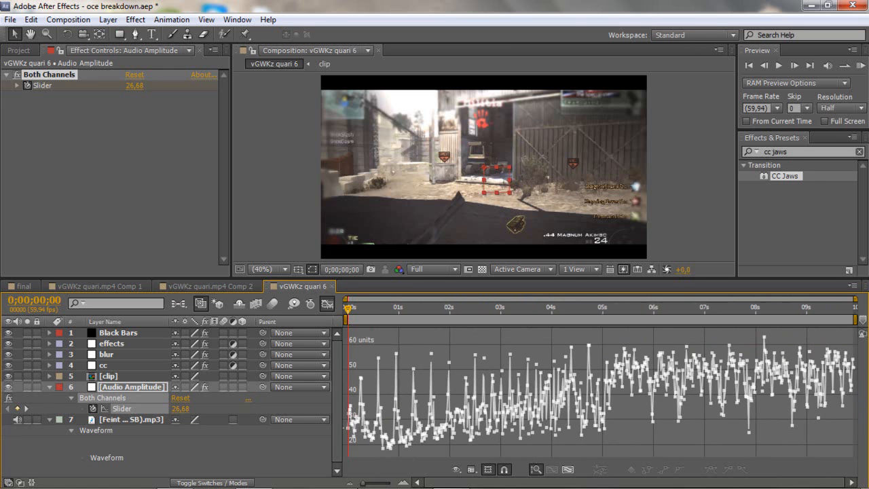
left_click(48, 387)
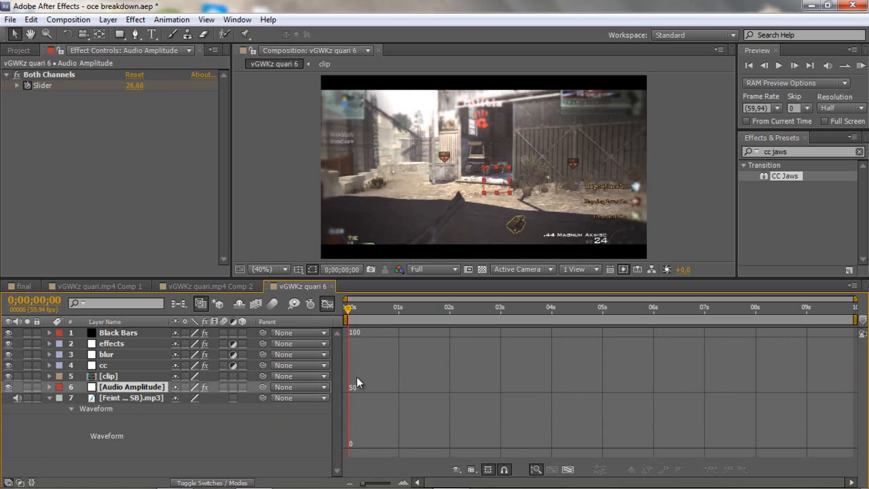
left_click(327, 304)
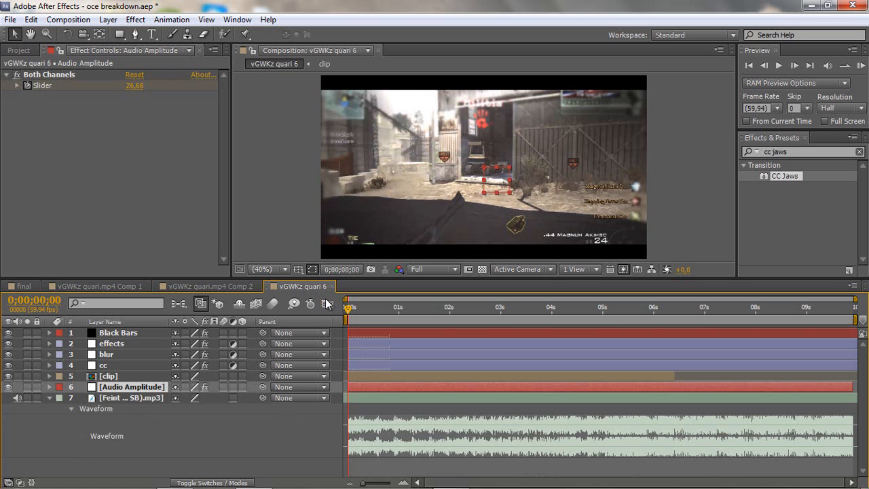
left_click(126, 399)
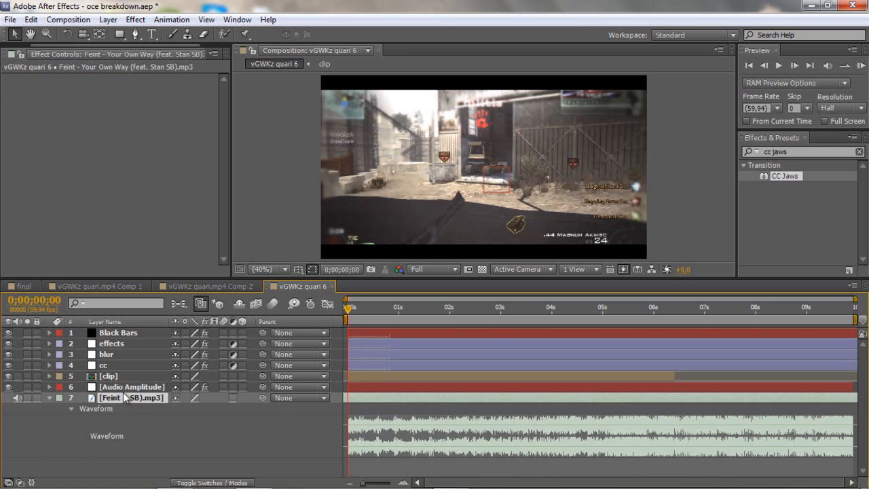
left_click(129, 388)
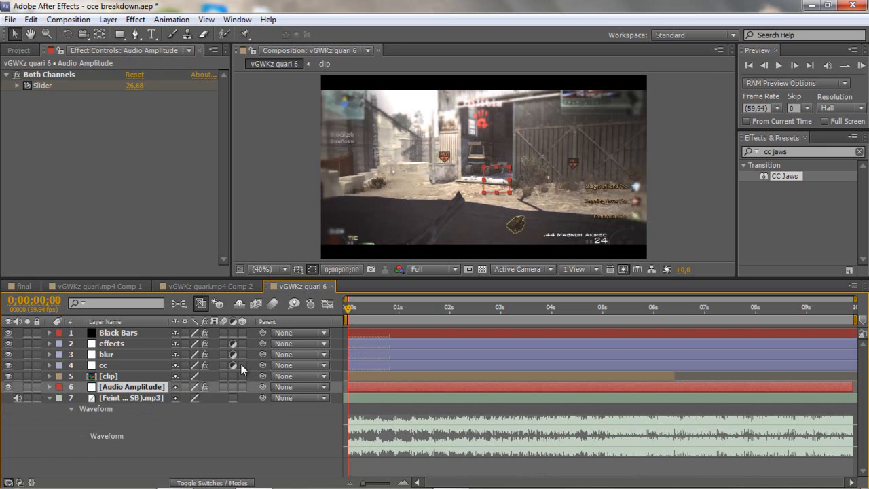
left_click(368, 401)
left_click(148, 388)
Compare the vGWKz quari 6 frame near 0;00;02;19 with the frame at the clip cut in the final composition
left_click(444, 319)
left_click_drag(443, 317, 466, 318)
left_click(459, 377)
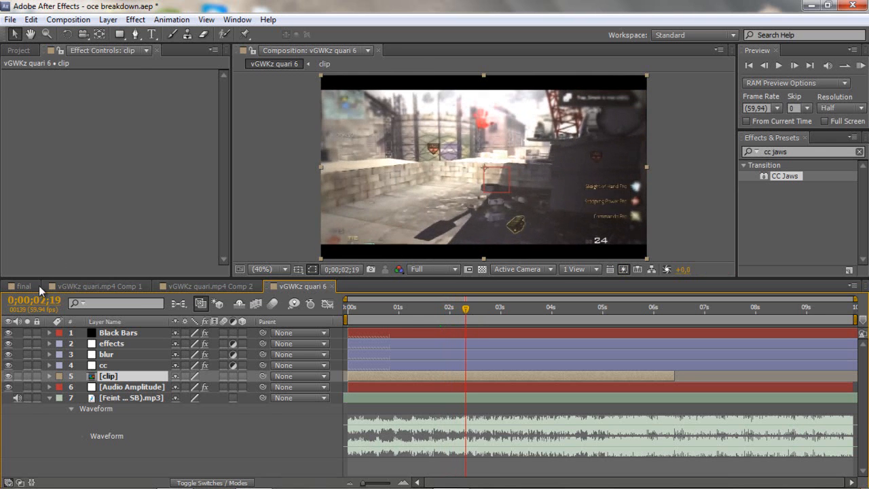
left_click(24, 286)
left_click_drag(489, 321, 483, 326)
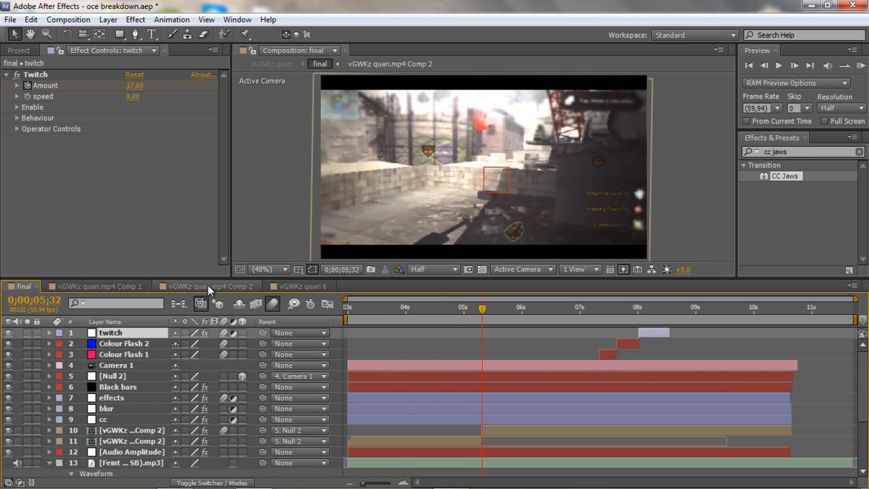
left_click(299, 286)
left_click_drag(466, 311, 466, 317)
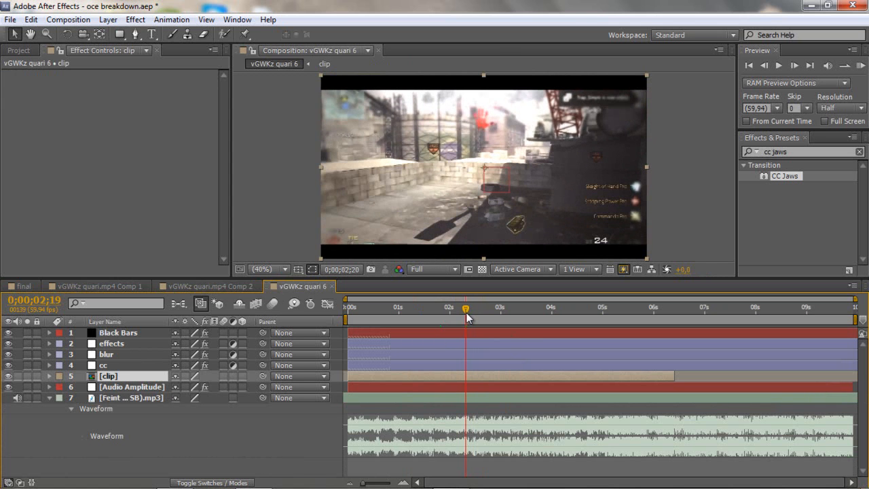
left_click(24, 286)
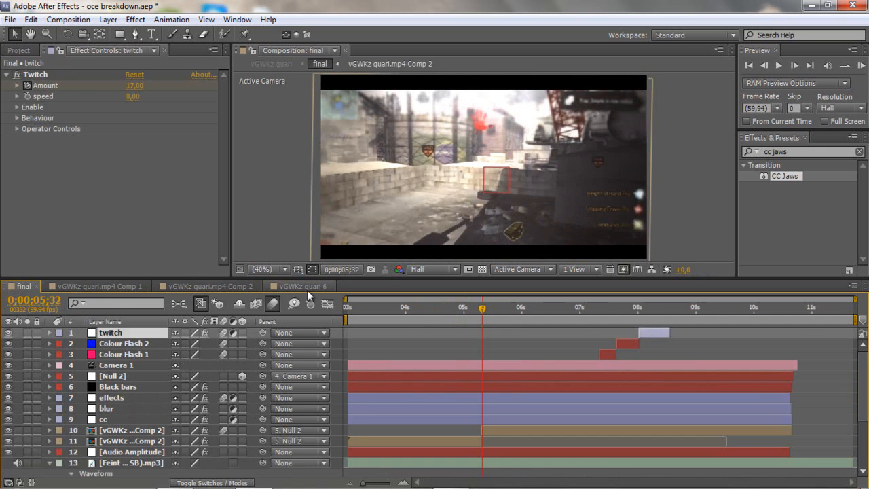
Split the clip layer in vGWKz quari 6 at 0;00;02;21, matching the cut frame in the final composition
left_click(307, 287)
left_click(794, 66)
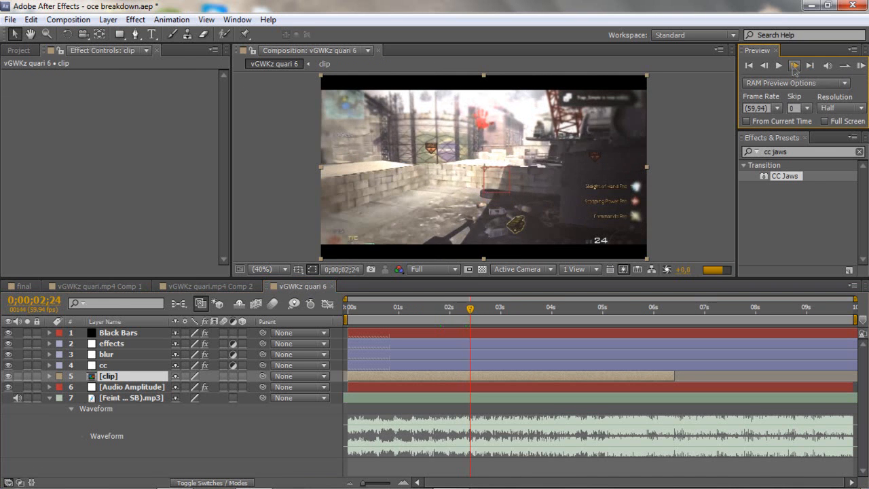
left_click(27, 286)
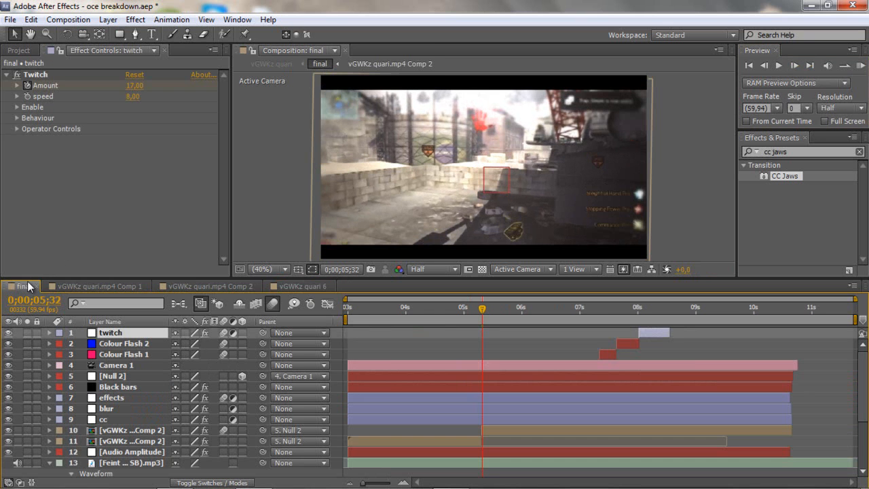
left_click(299, 286)
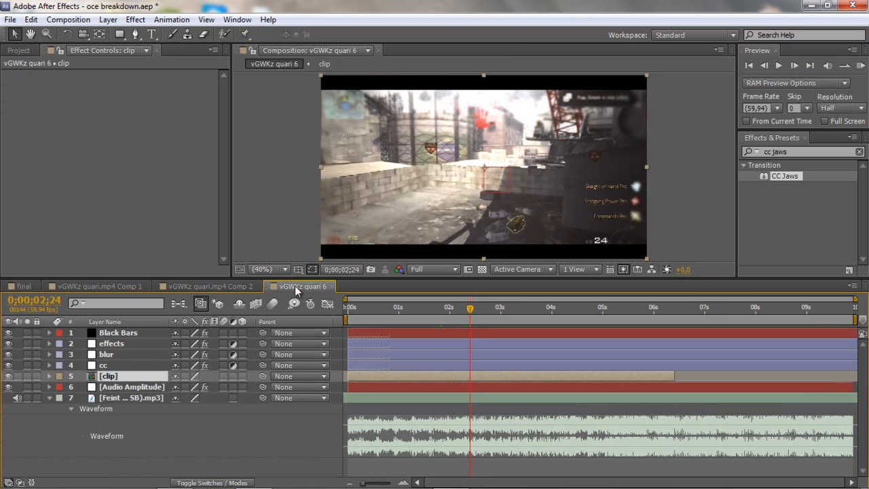
left_click(26, 288)
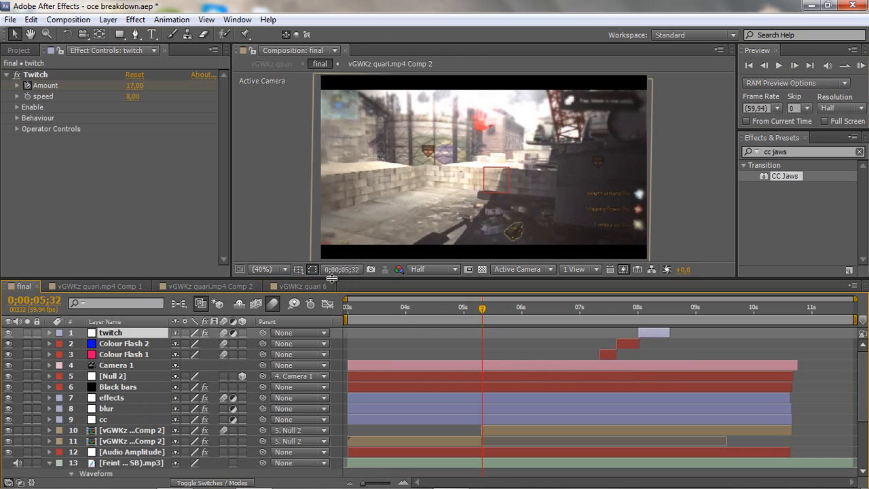
left_click(304, 286)
left_click(764, 66)
left_click(764, 65)
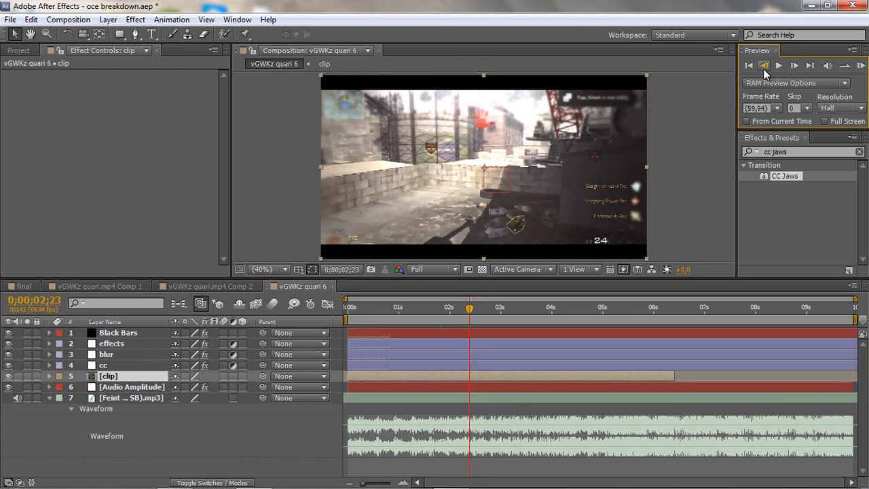
left_click(764, 66)
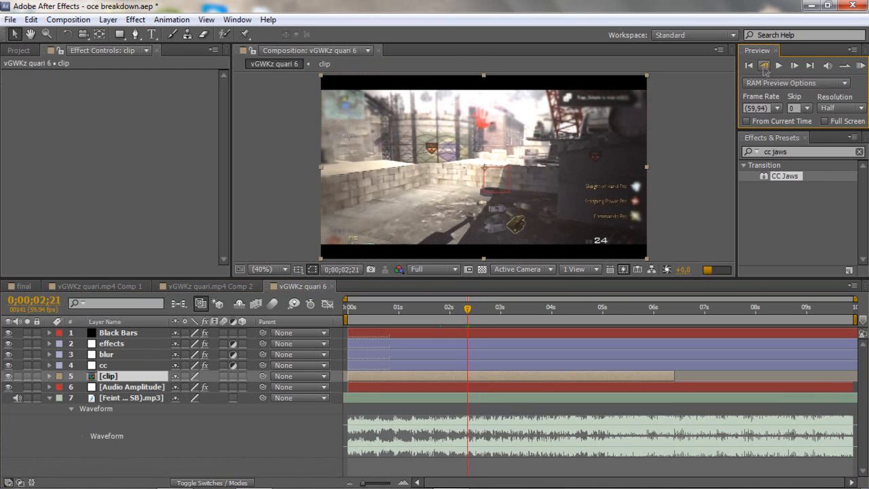
key("ctrl+shift+s")
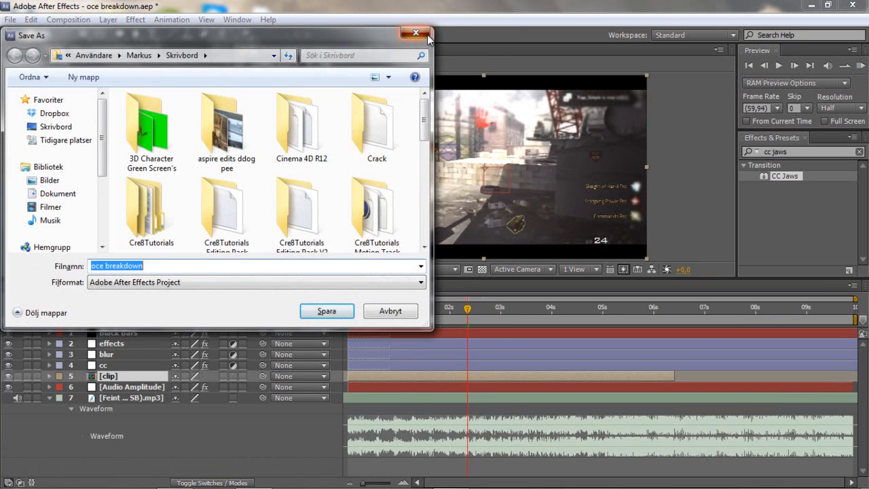
left_click(424, 33)
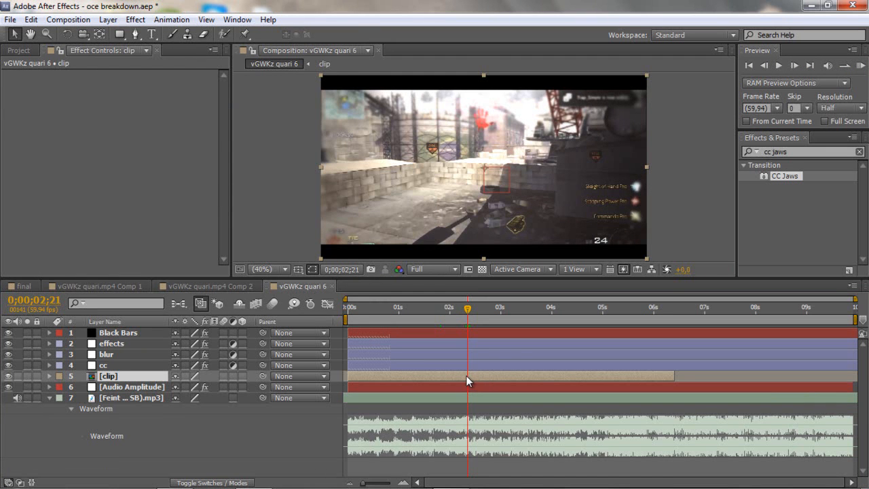
key("ctrl+shift+d")
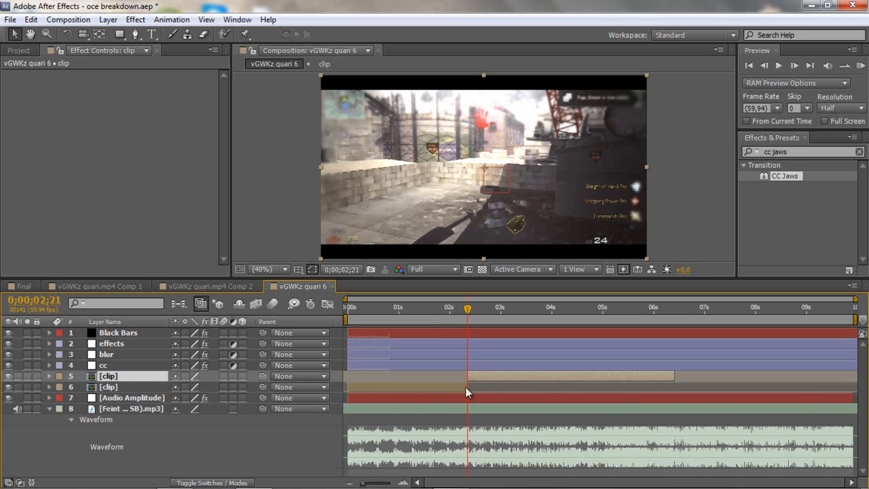
Pre-compose the first part of the split clip as "clip Comp 1", moving all attributes into the new composition
left_click(419, 388)
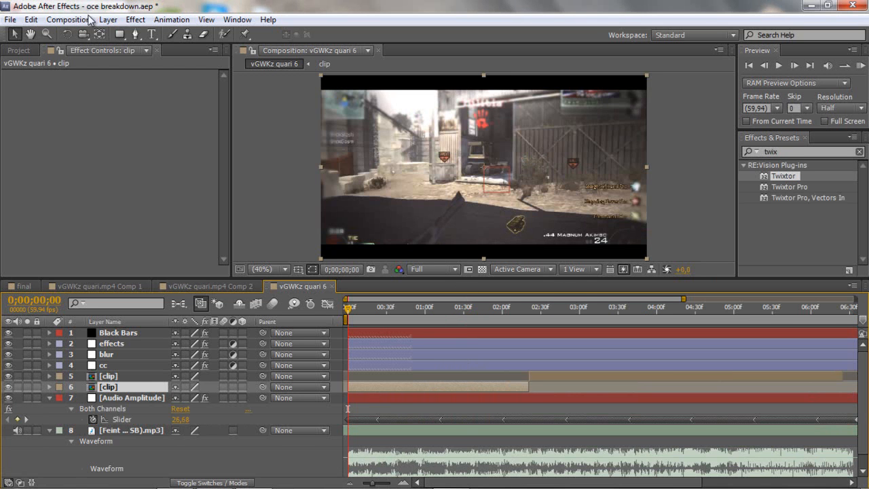
left_click(106, 19)
left_click(192, 480)
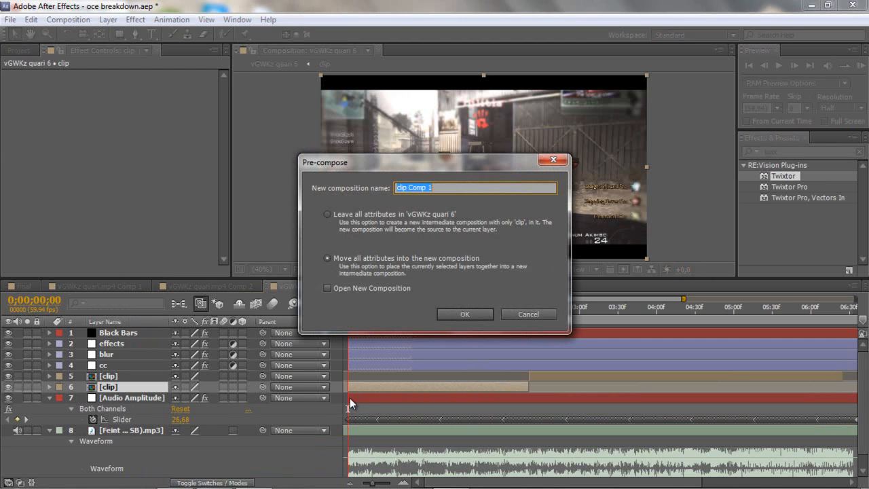
left_click(328, 214)
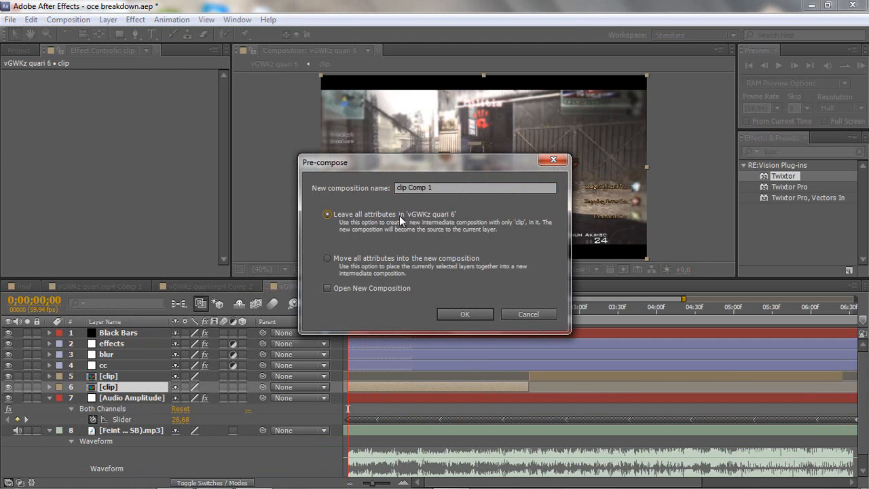
left_click(328, 258)
left_click(459, 311)
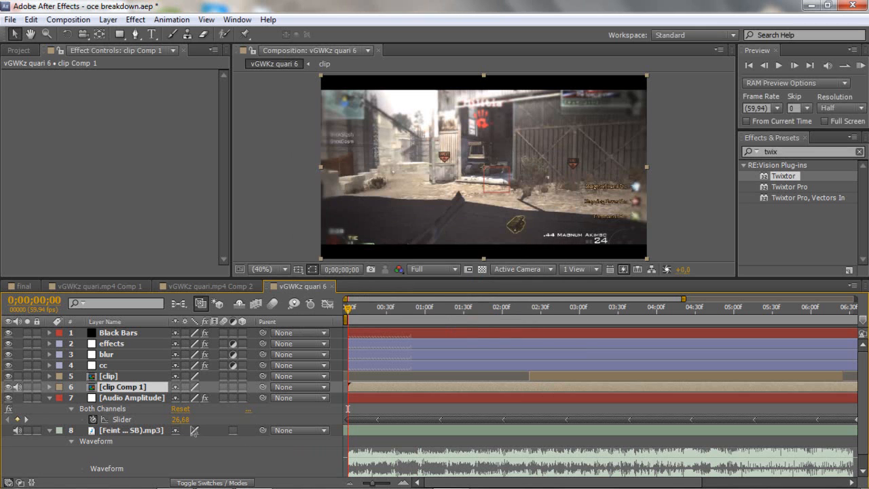
Split the clip Comp 1 layer at 0;00;02;21 and delete the part after the cut
left_click(527, 315)
left_click_drag(527, 315, 529, 315)
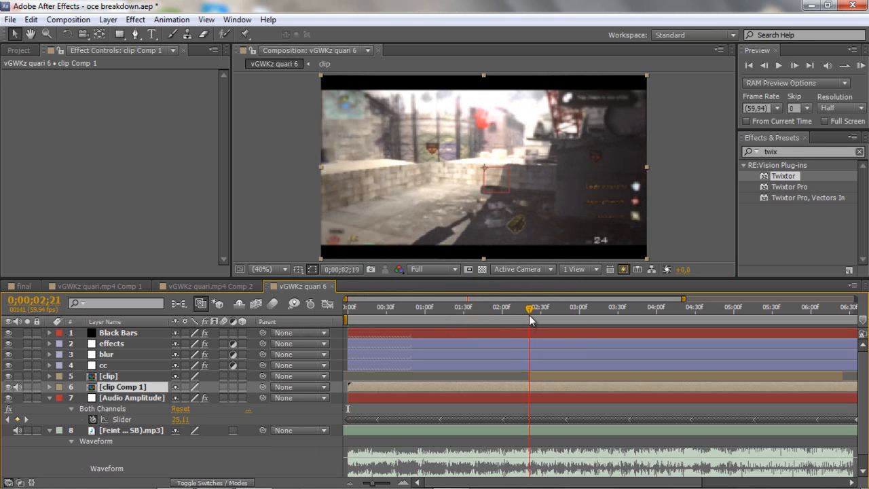
key("Tab")
key("ctrl+shift+d")
key("Delete")
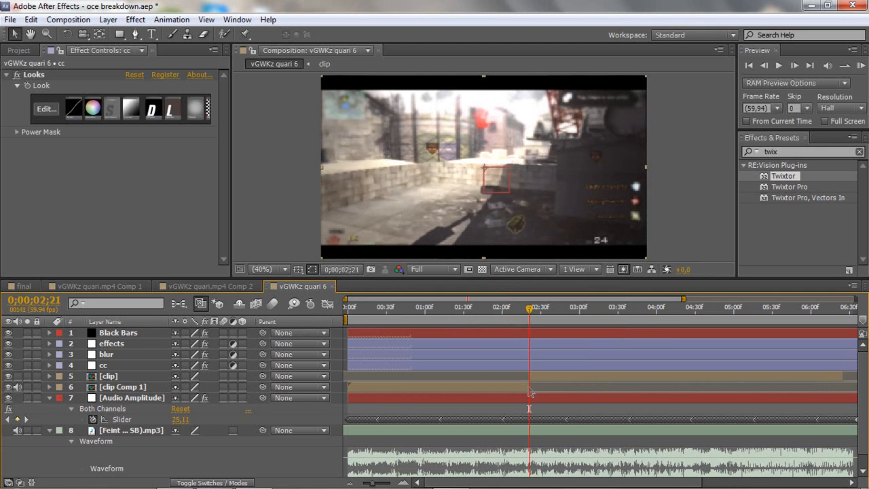
Apply Twixtor to the clip Comp 1 layer and set its input frame rate to 59,94
left_click_drag(419, 313, 361, 319)
left_click_drag(792, 176, 438, 384)
left_click(139, 151)
type("59,94")
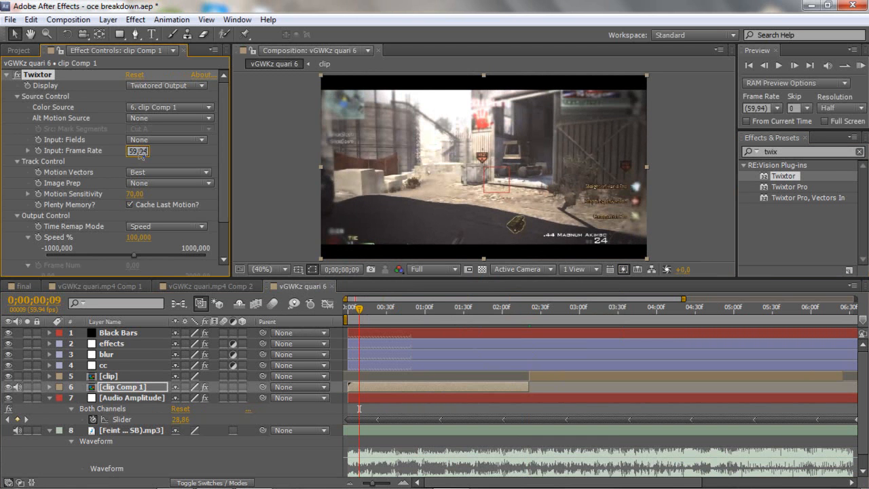
key("Return")
Add the expression linear(thisComp.layer("Audio Amplitude").effect("Both Channels")("Slider"),30,60,1,100) to the Twixtor Speed % of clip Comp 1
left_click(38, 237, "alt")
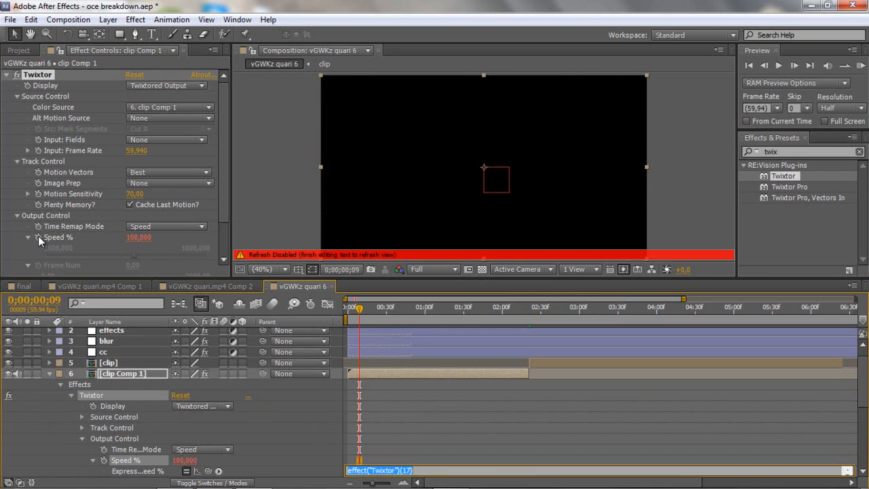
left_click_drag(863, 403, 855, 450)
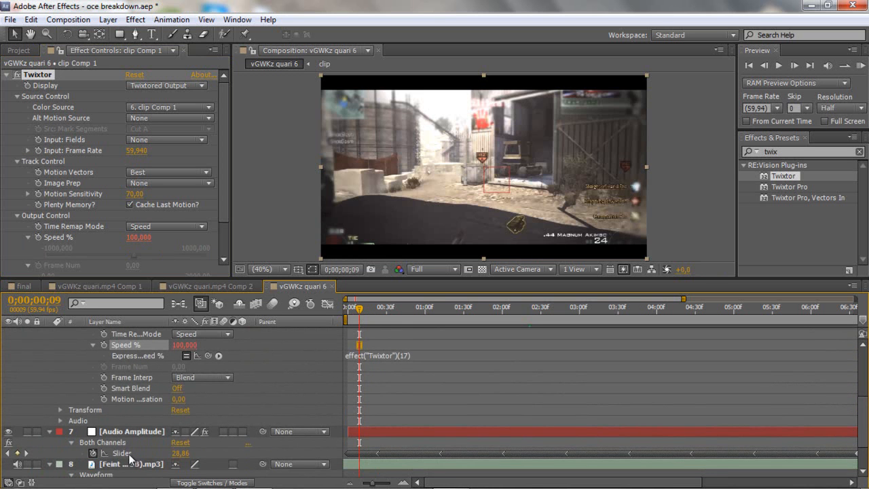
left_click(387, 350)
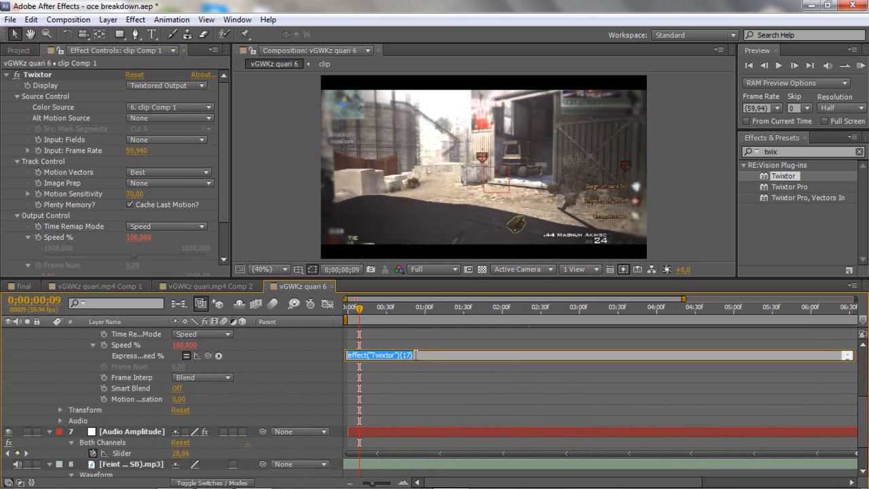
type("linear(")
left_click_drag(207, 356, 122, 454)
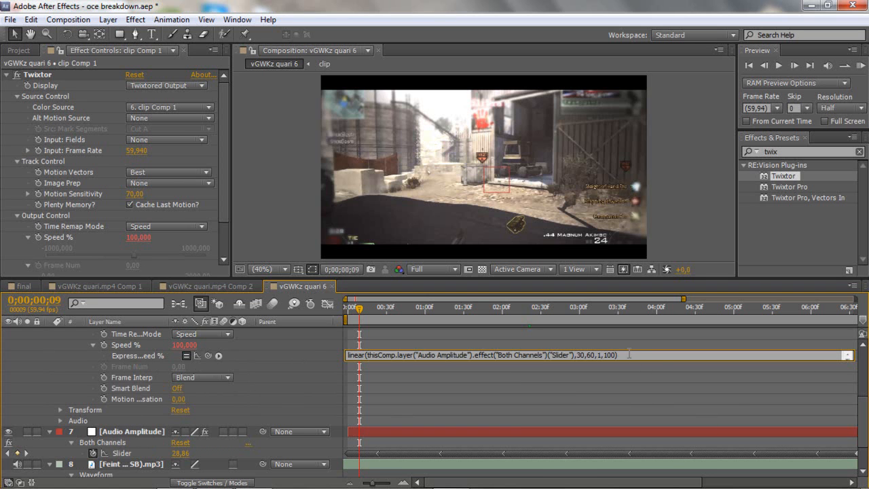
left_click(629, 355)
left_click(623, 354)
left_click(617, 382)
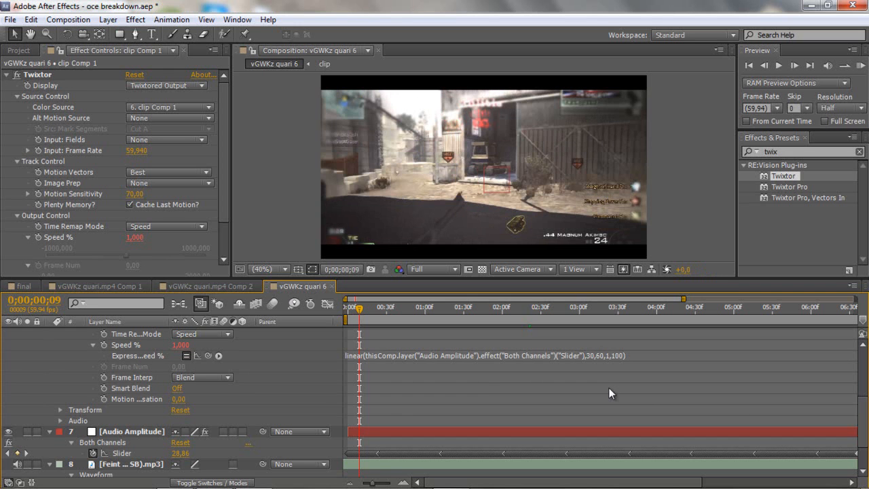
Collapse the clip Comp 1 layer and compare the frames on both sides of the cut around 0;00;02;20
scroll(54, 379, "up", 3)
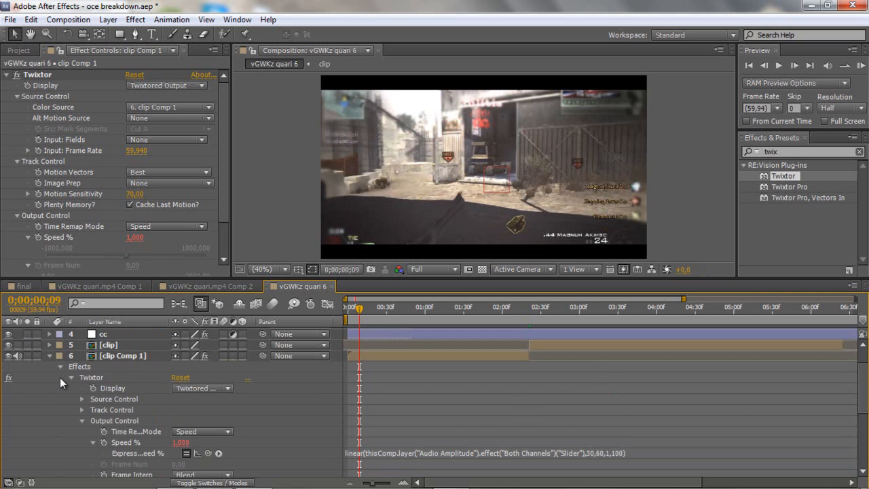
left_click(49, 356)
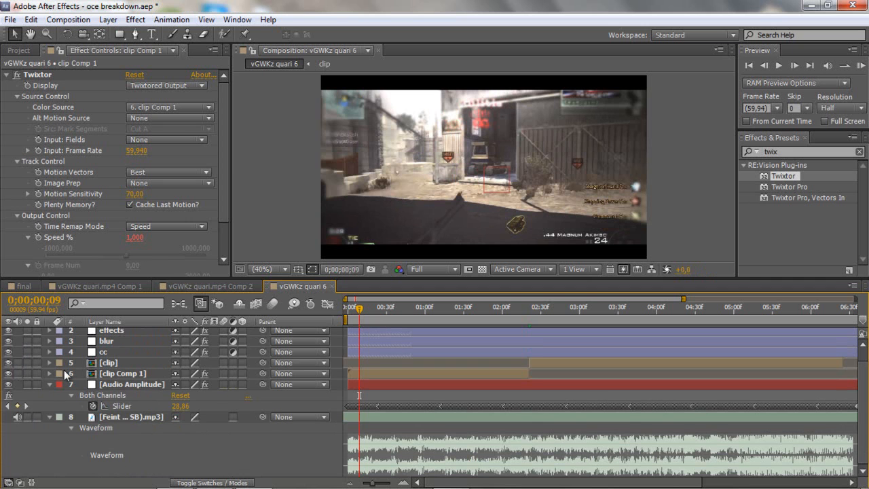
left_click_drag(372, 314, 528, 316)
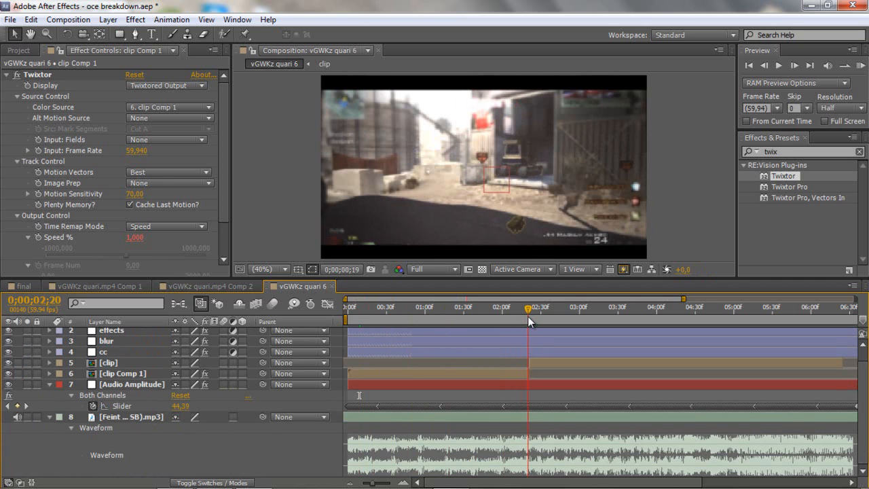
left_click(793, 65)
left_click(764, 65)
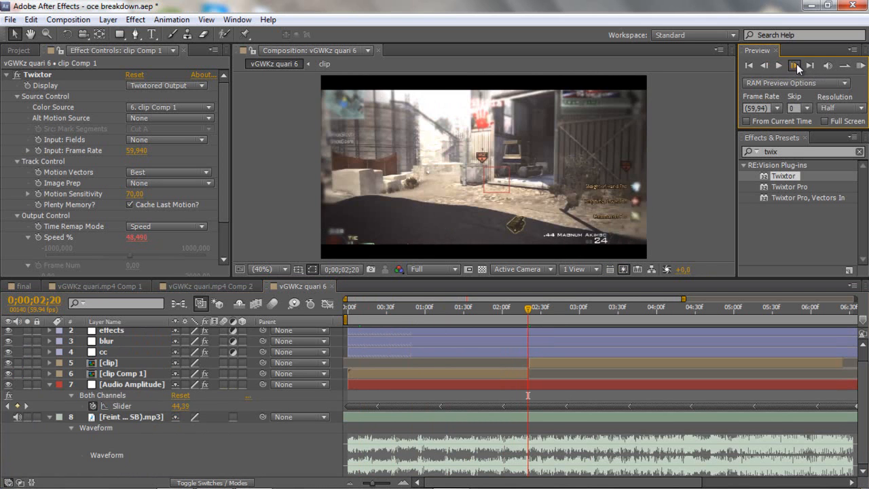
left_click(794, 65)
left_click(764, 66)
Set the last value of the clip Comp 1 Speed % expression to 700 and compare the frames around the cut
left_click(516, 375)
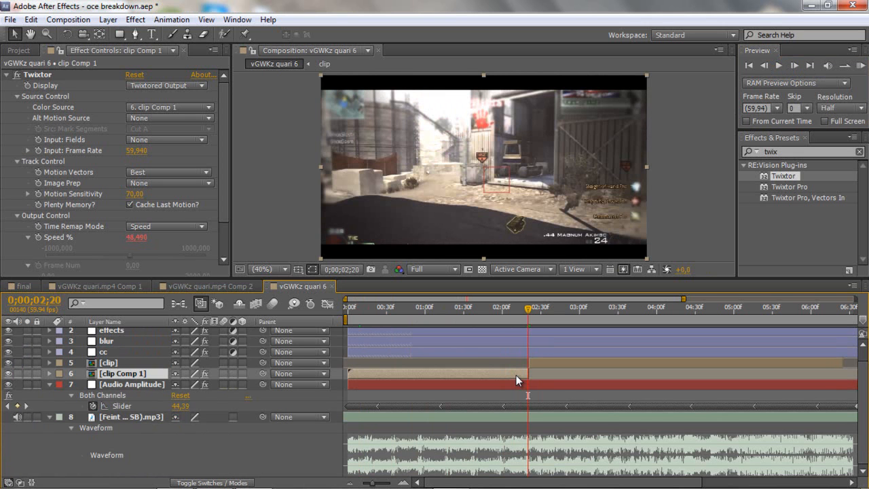
key("e")
key("e")
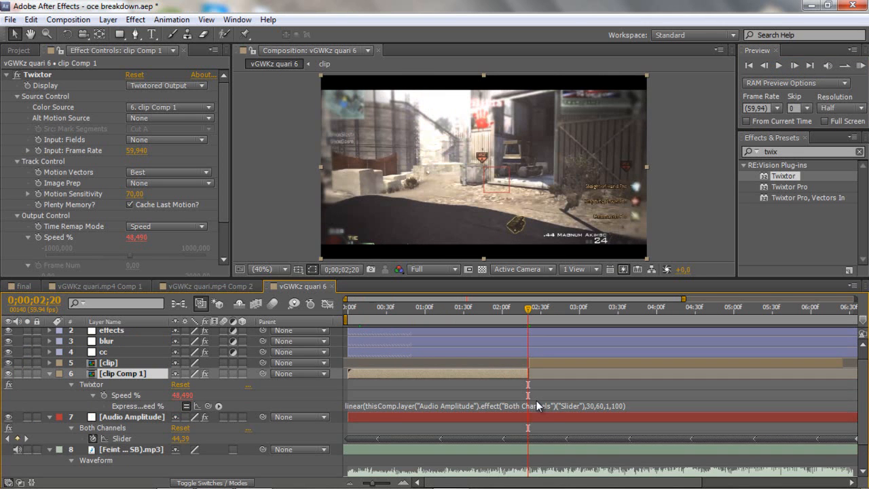
left_click(623, 405)
left_click(609, 406)
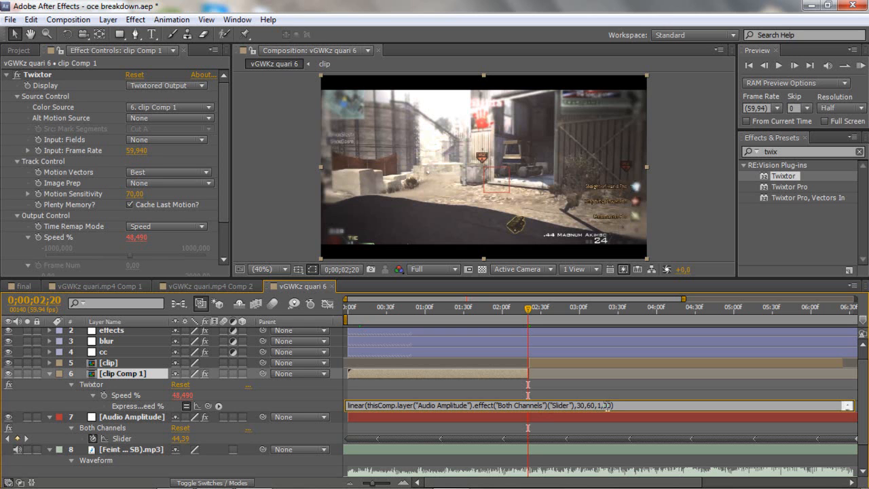
type("700")
left_click(535, 363)
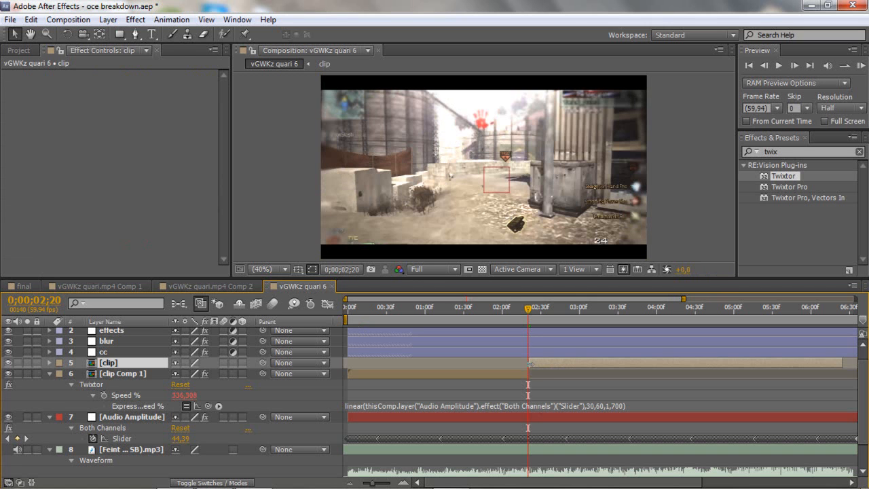
left_click(519, 373)
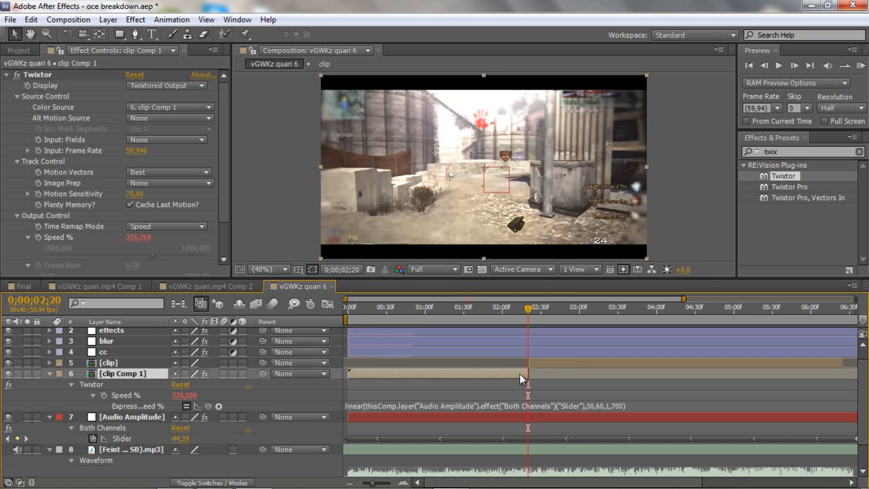
left_click(792, 66)
left_click(764, 65)
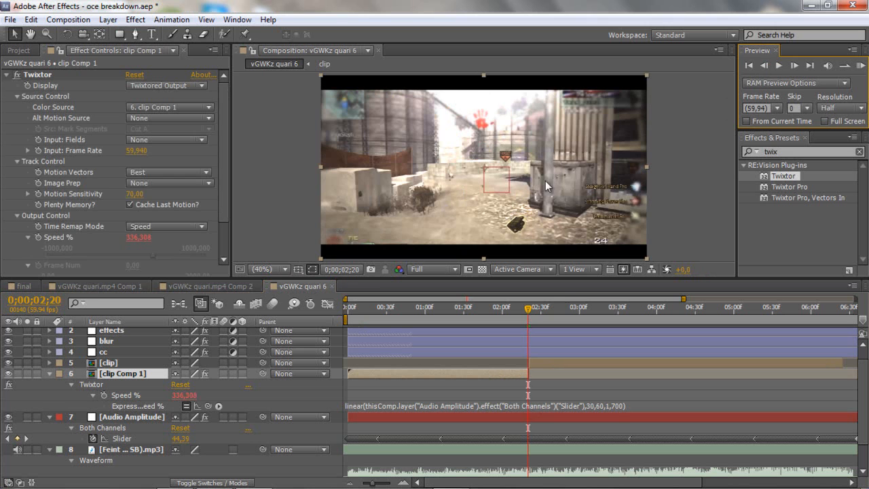
Set the last value of the clip Comp 1 Speed % expression to 1400 and compare the frames around the cut
left_click(614, 405)
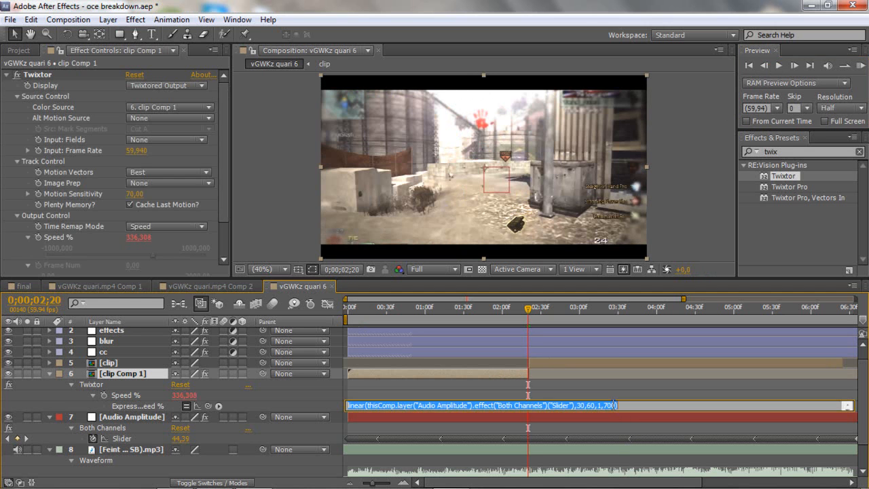
left_click(610, 405)
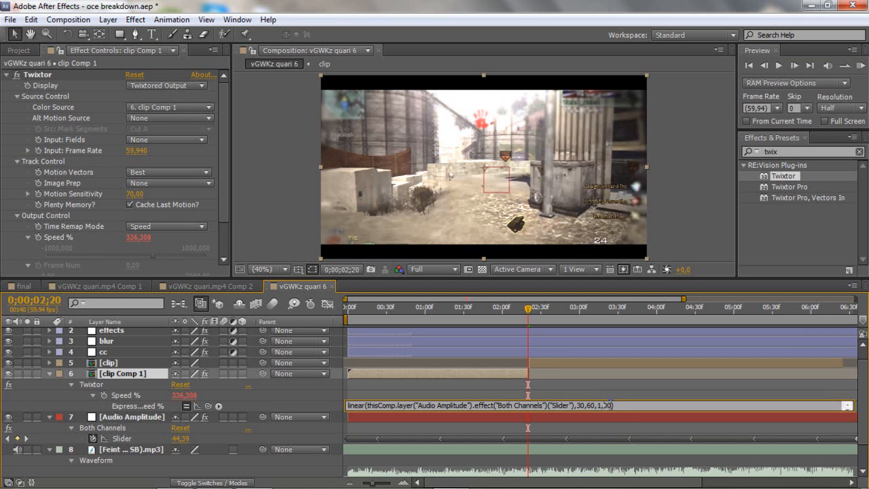
key("BackSpace")
key("BackSpace")
type("1400")
left_click(518, 374)
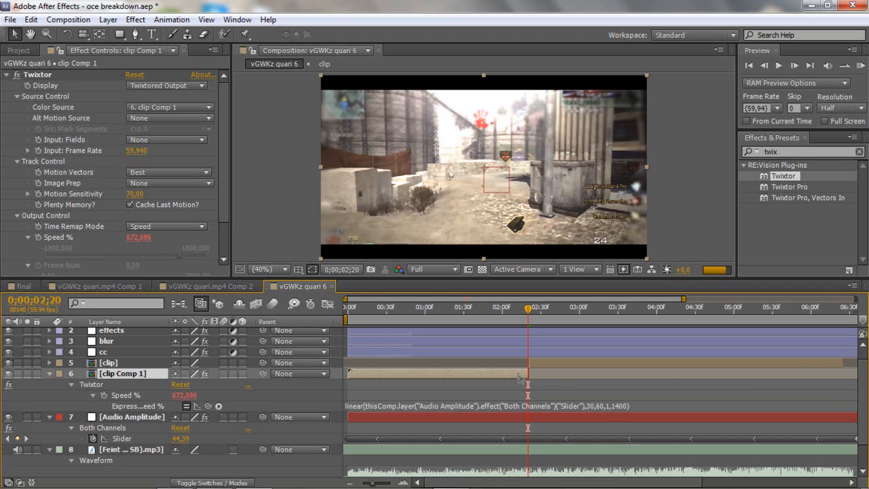
left_click(760, 69)
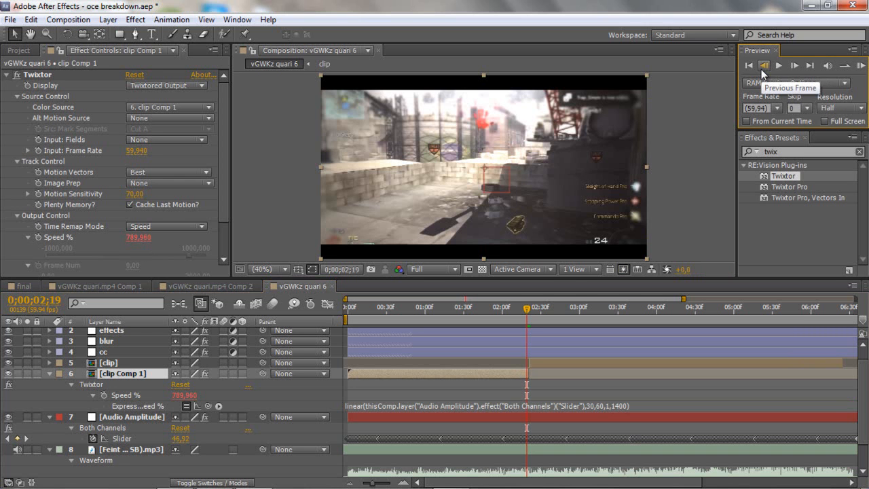
left_click(795, 66)
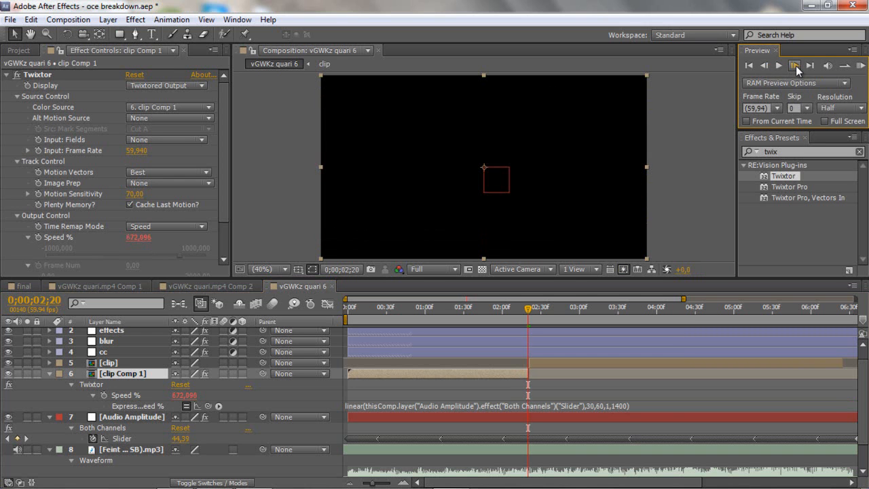
left_click(796, 66)
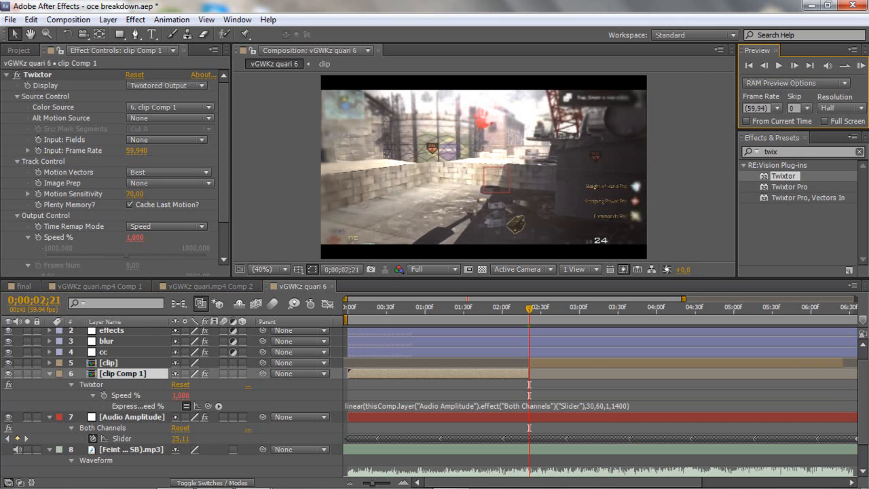
Make clip Comp 1 end and the following clip layer begin at 0;00;02;20, and check the frames before the cut
left_click_drag(374, 483, 407, 483)
left_click_drag(599, 374, 569, 370)
left_click(602, 367)
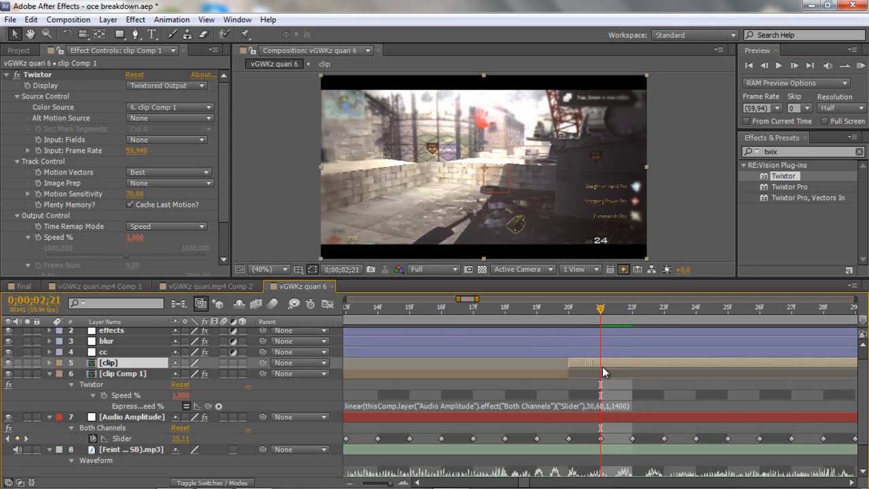
left_click(569, 310)
left_click_drag(567, 318, 448, 341)
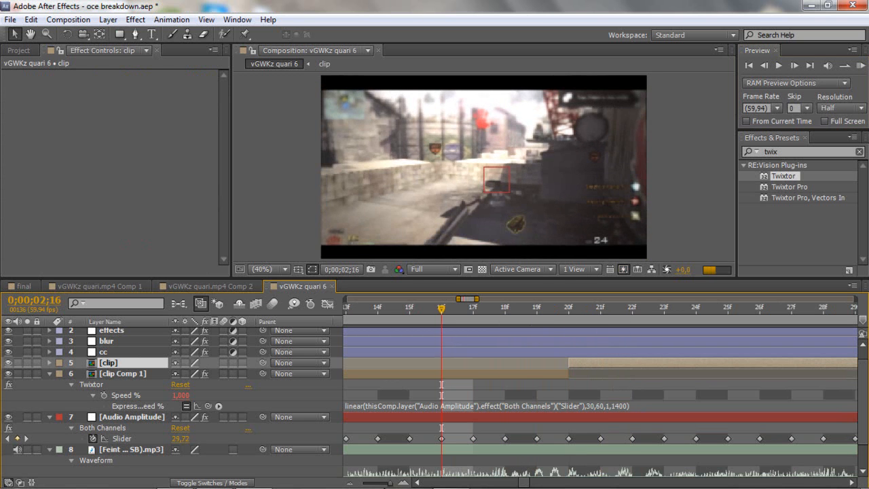
left_click(611, 407)
left_click(620, 406)
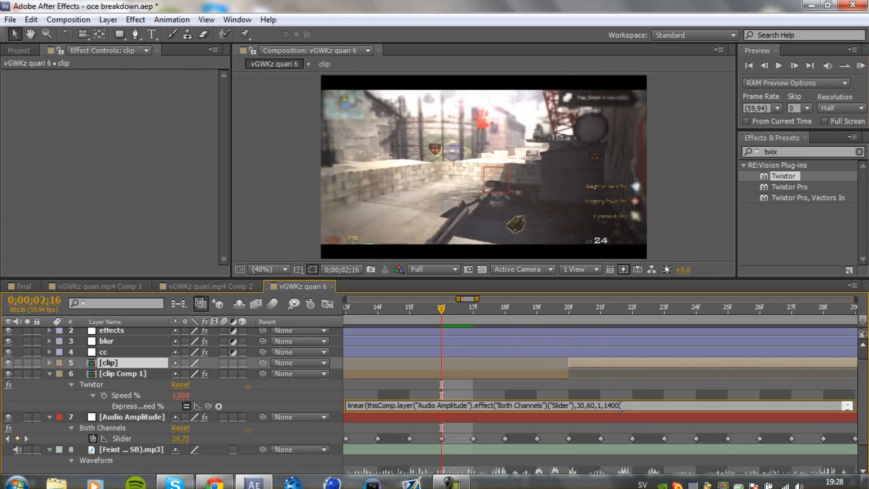
left_click_drag(620, 405, 605, 406)
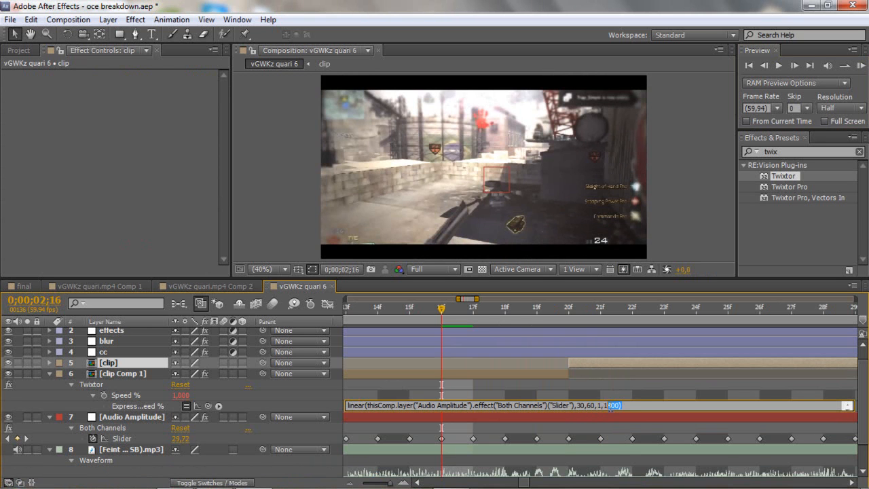
left_click(616, 379)
left_click(542, 375)
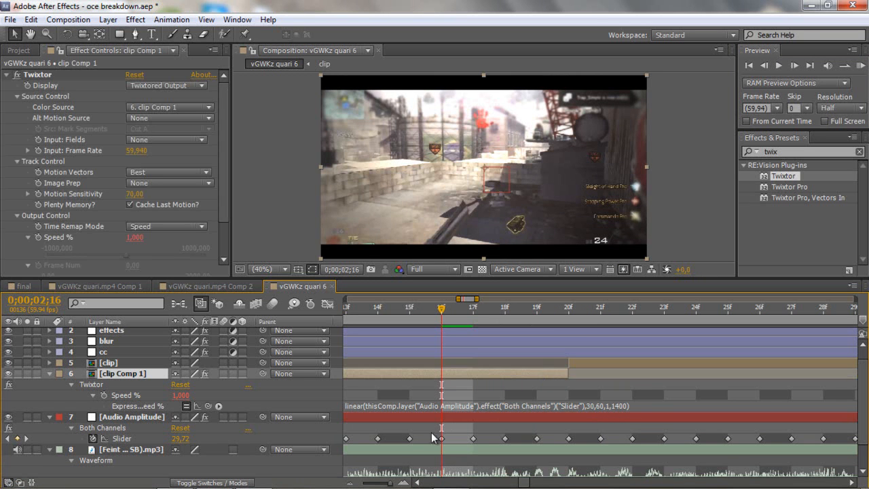
Return to the start of the composition and collapse the clip Comp 1 and Audio Amplitude layers
left_click(375, 483)
left_click_drag(562, 309, 339, 354)
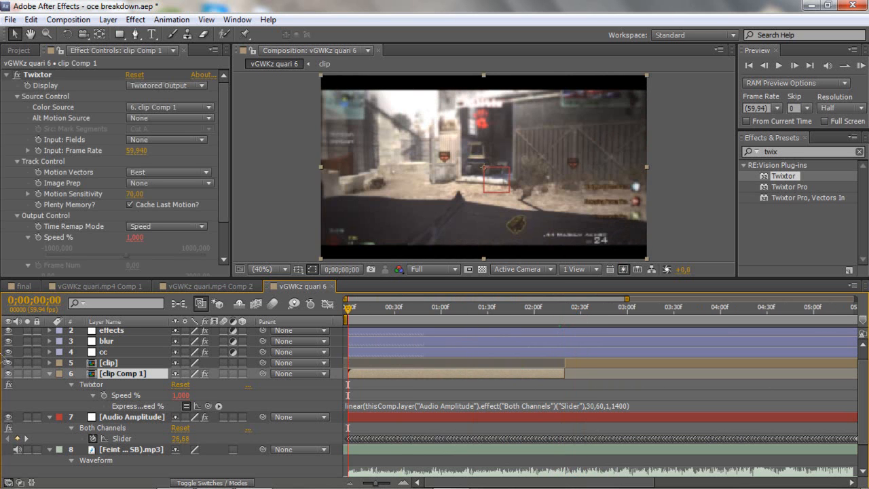
scroll(10, 384, "up", 1)
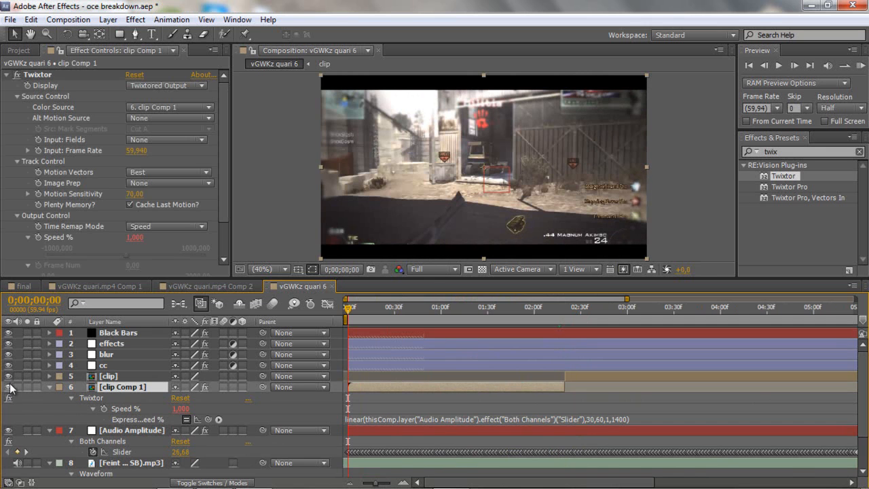
left_click(49, 386)
left_click(49, 398)
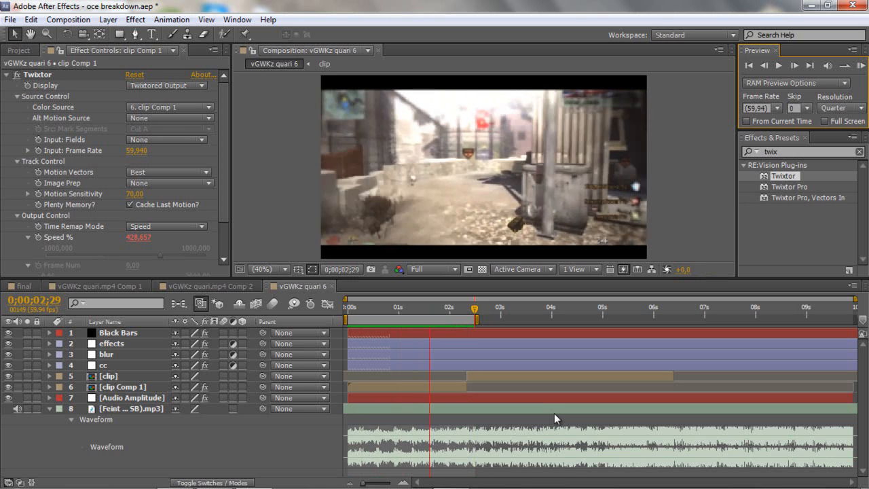
Play a RAM preview of the work area to check the music-synced speed changes up to the cut
key("space")
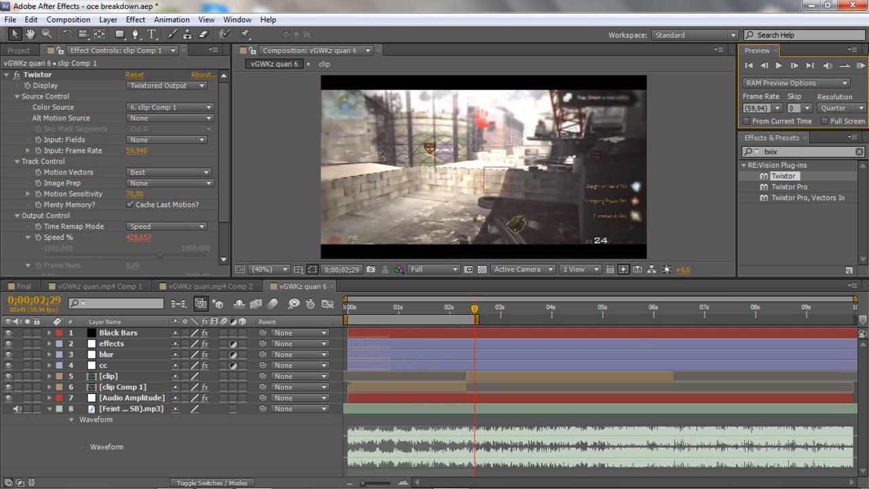
left_click(860, 65)
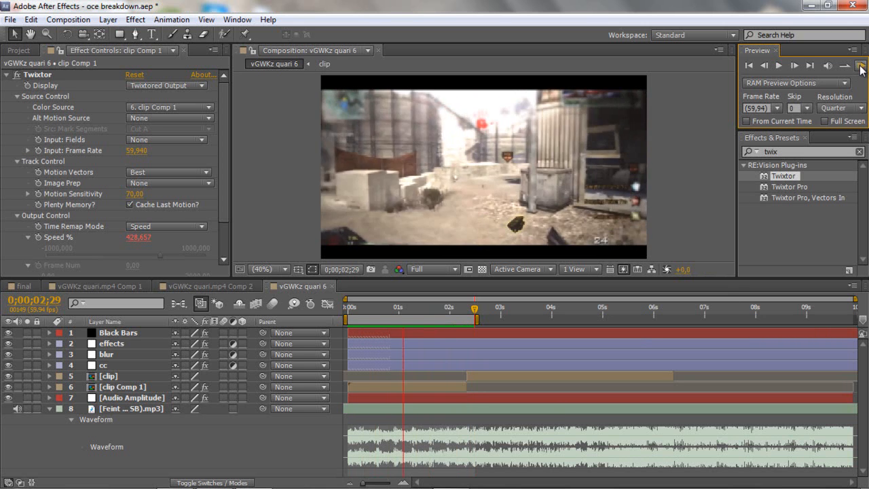
left_click(860, 66)
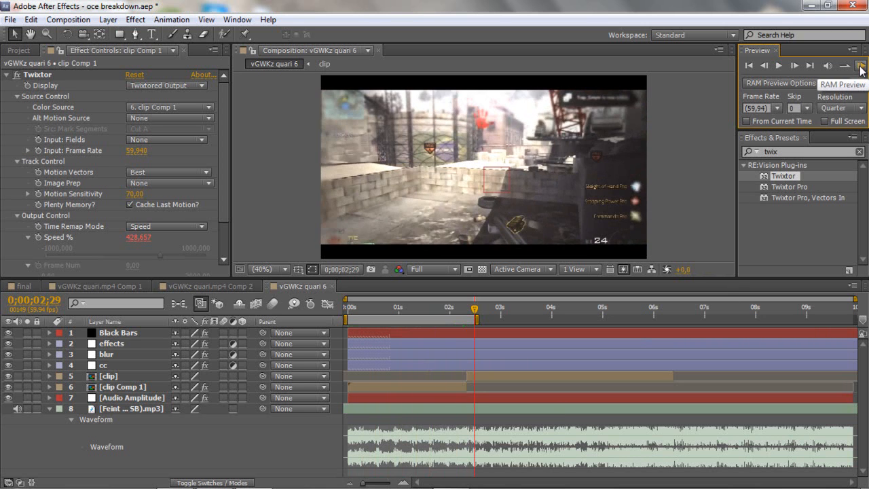
left_click(860, 65)
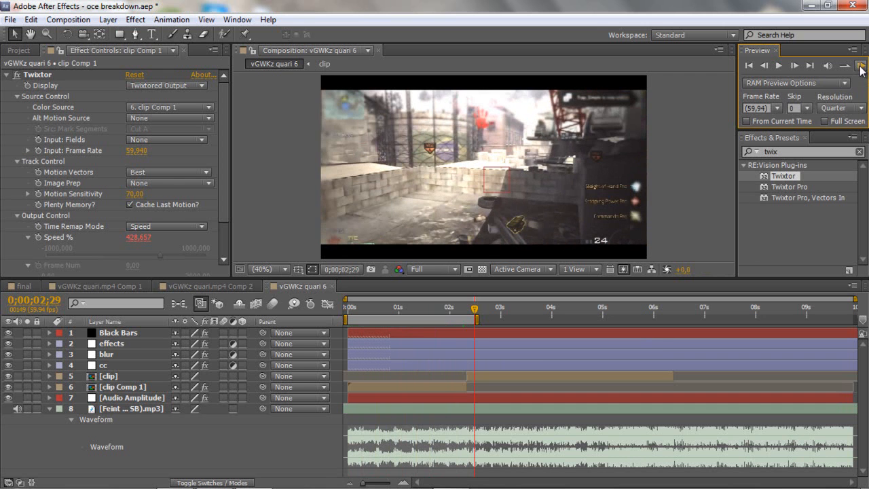
left_click(412, 387)
mouse_move(94, 485)
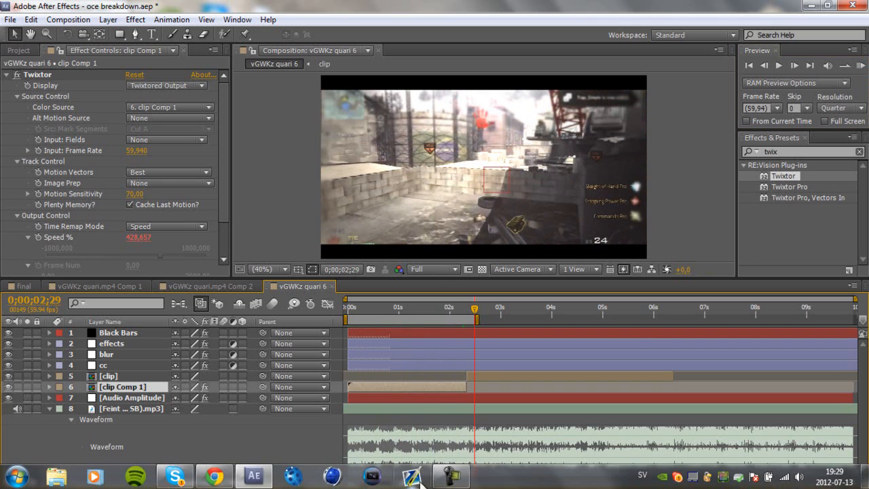
left_click(471, 482)
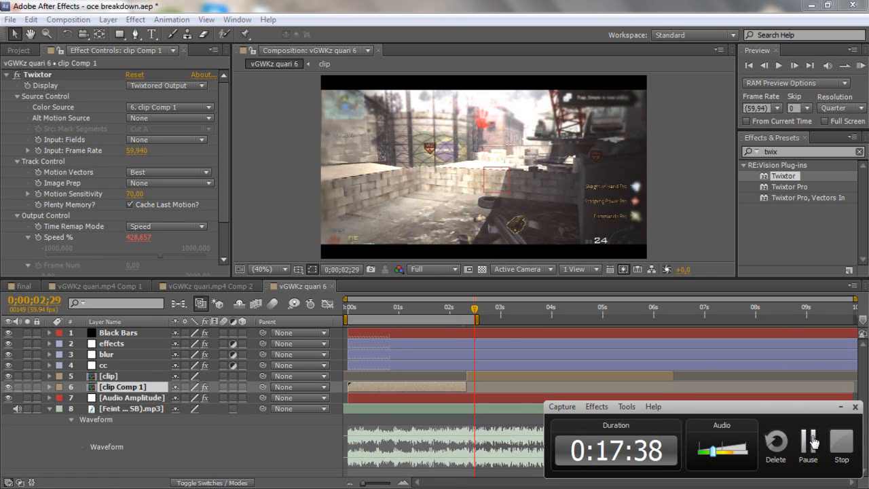